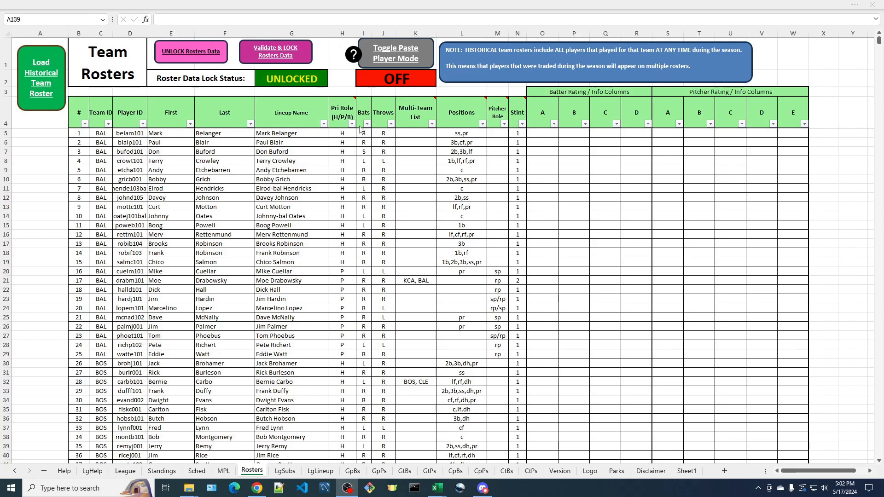
Validate and lock the roster data on the Rosters sheet
{"action": "left_click", "coordinate": [275, 54]}
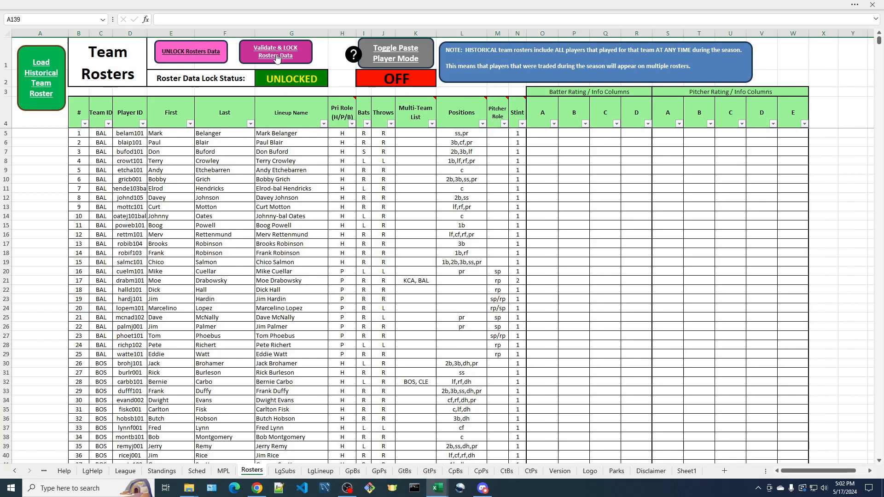
{"action": "left_click", "coordinate": [273, 55]}
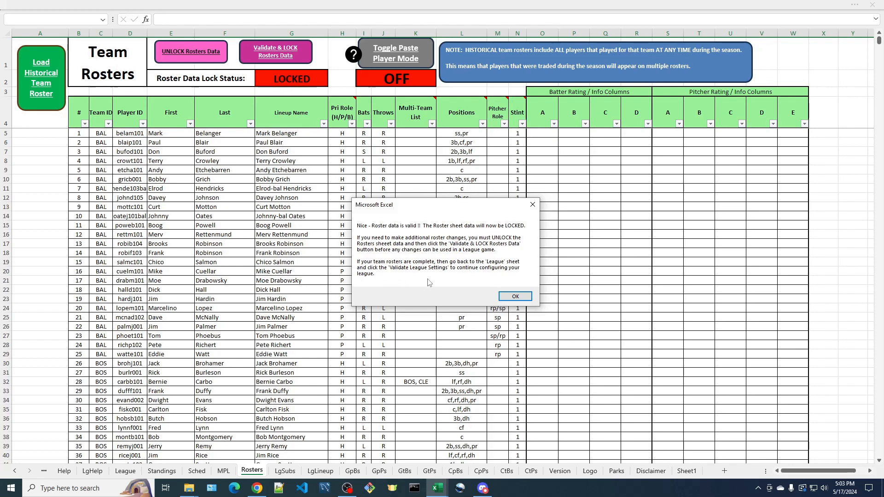
{"action": "left_click", "coordinate": [515, 297]}
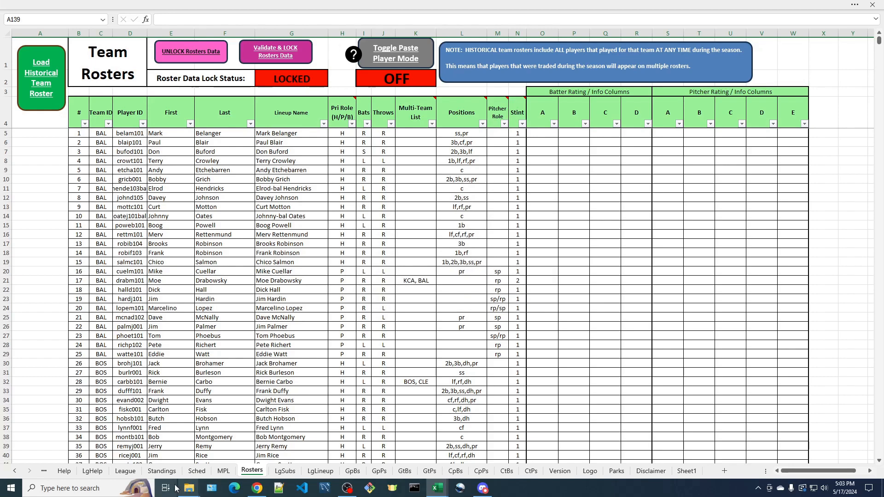
Validate the league settings on the League sheet to configure the standings, but decline locking the settings
{"action": "left_click", "coordinate": [132, 476]}
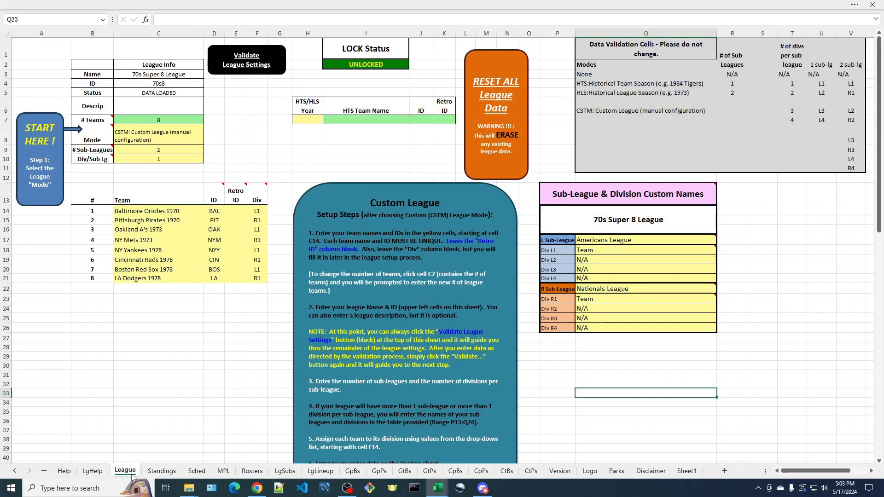
{"action": "left_click", "coordinate": [247, 69]}
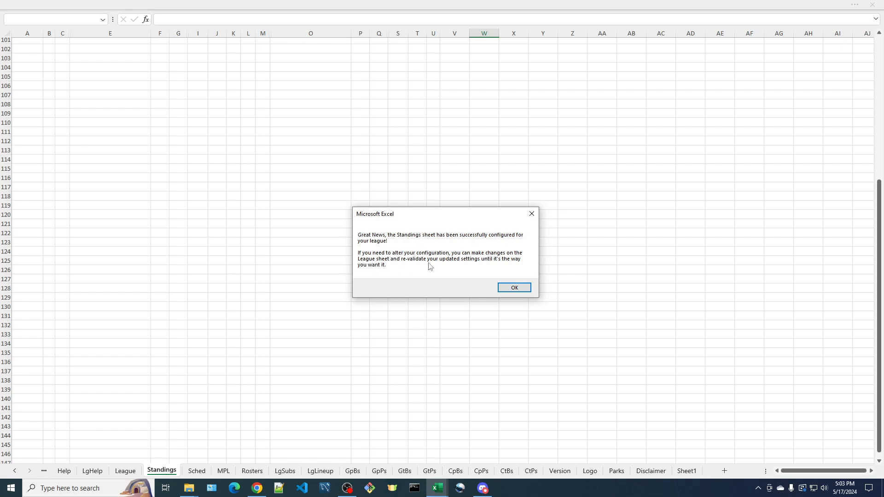
{"action": "left_click", "coordinate": [514, 289]}
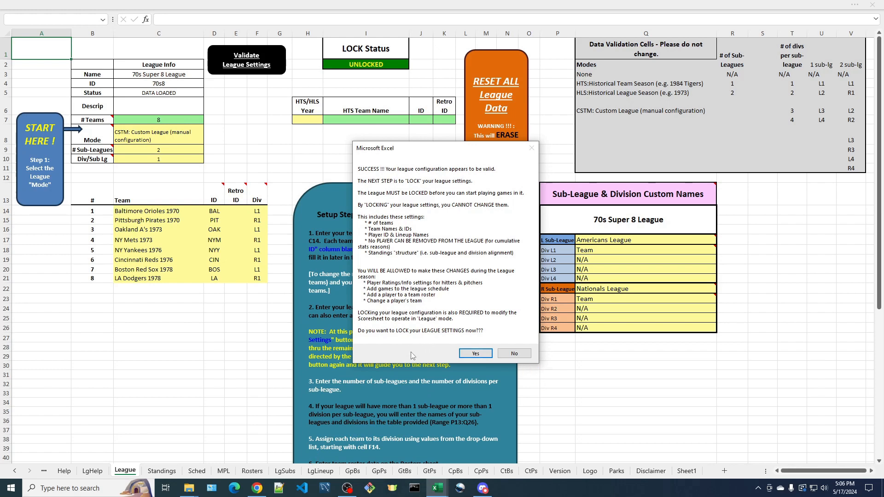
{"action": "left_click", "coordinate": [514, 353]}
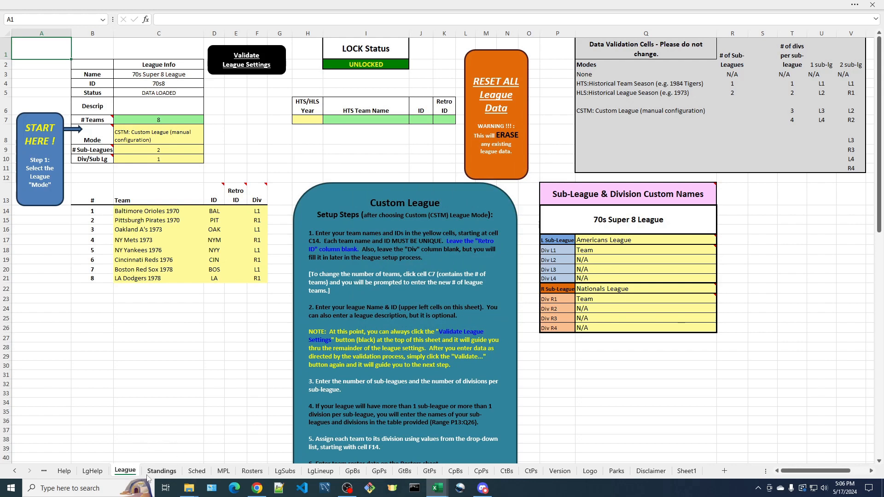
Toggle the team IDs, sub-league names and ties column on the Standings sheet, returning each to its original display
{"action": "left_click", "coordinate": [162, 472]}
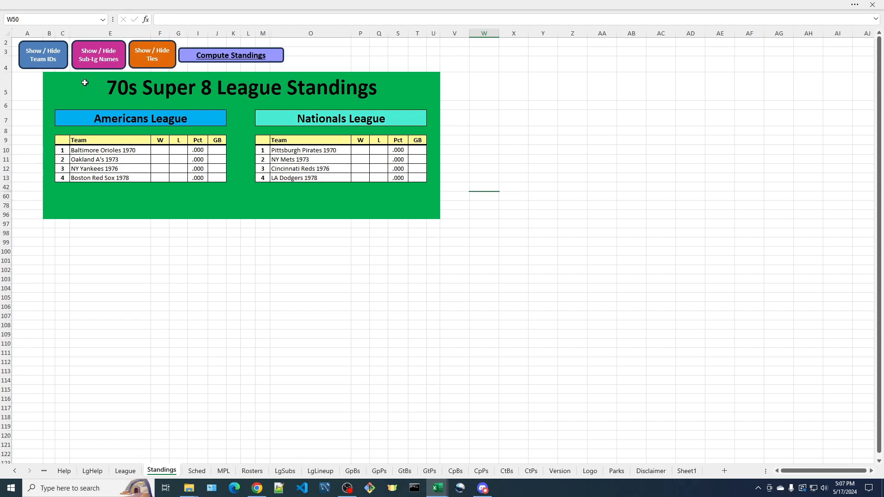
{"action": "left_click", "coordinate": [41, 55]}
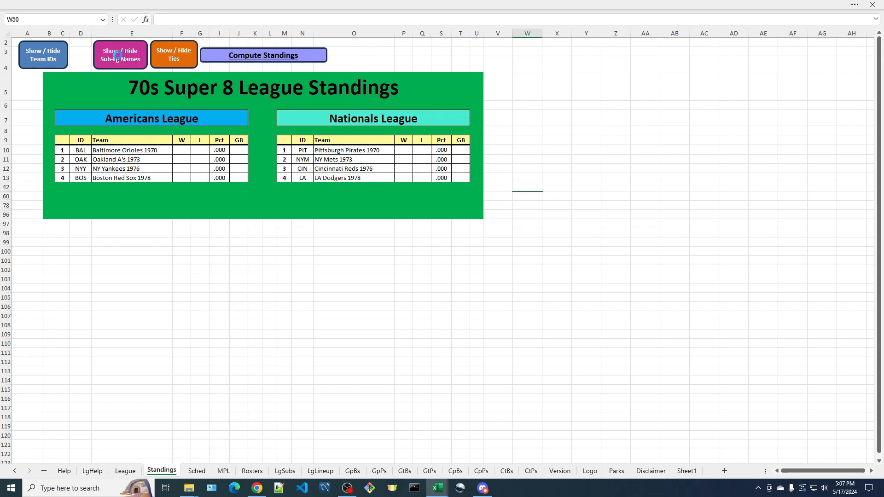
{"action": "left_click", "coordinate": [119, 59]}
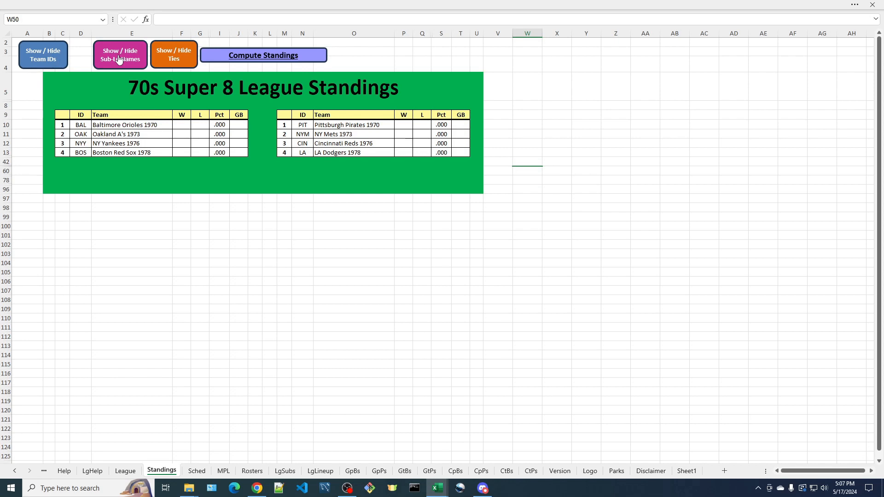
{"action": "left_click", "coordinate": [119, 59]}
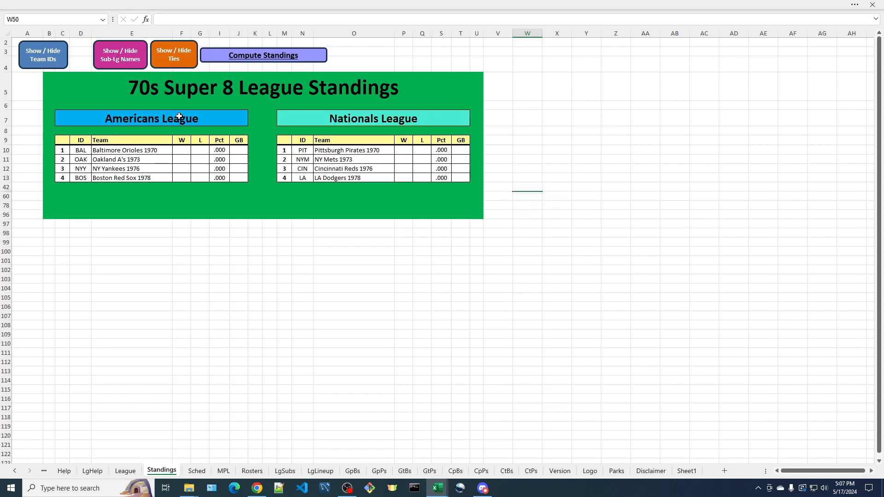
{"action": "left_click", "coordinate": [182, 62]}
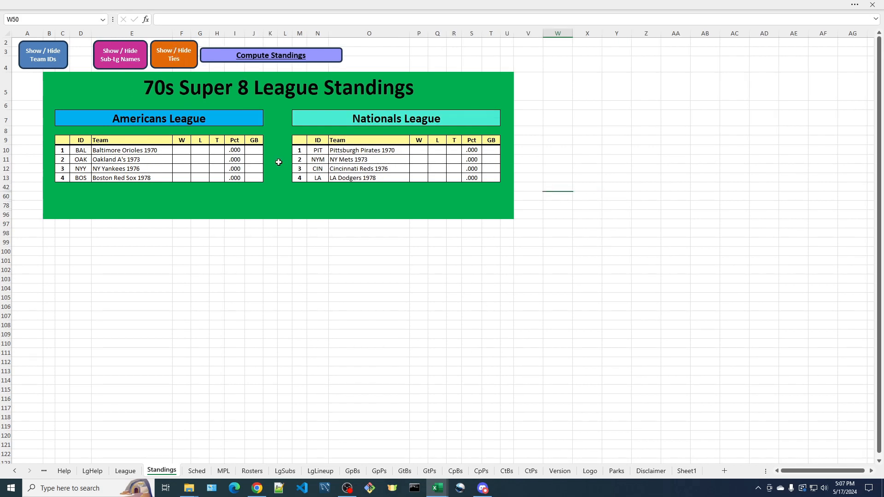
{"action": "left_click", "coordinate": [173, 55]}
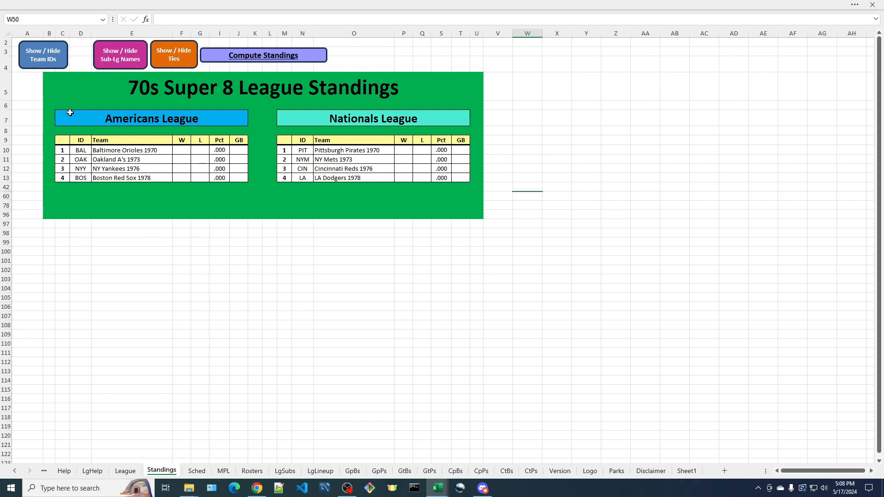
{"action": "left_click", "coordinate": [43, 59]}
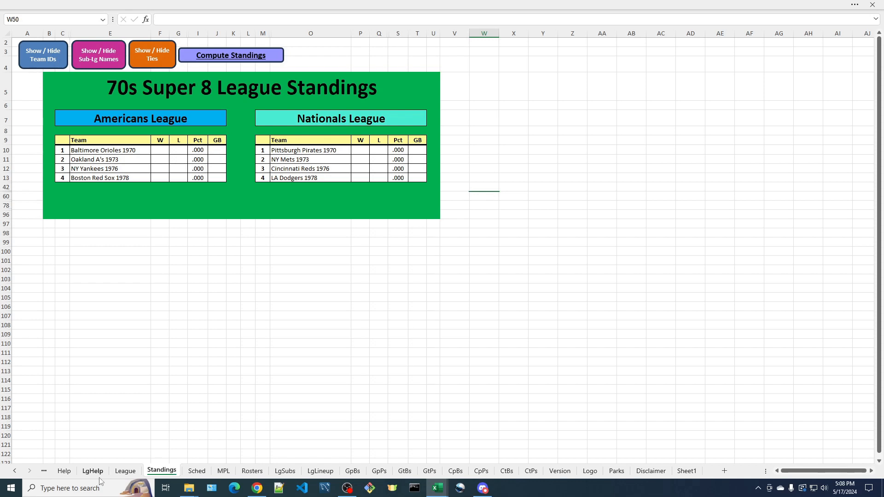
Review the Custom League setup steps on the League sheet, then revalidate the league settings and accept locking them
{"action": "left_click", "coordinate": [125, 473]}
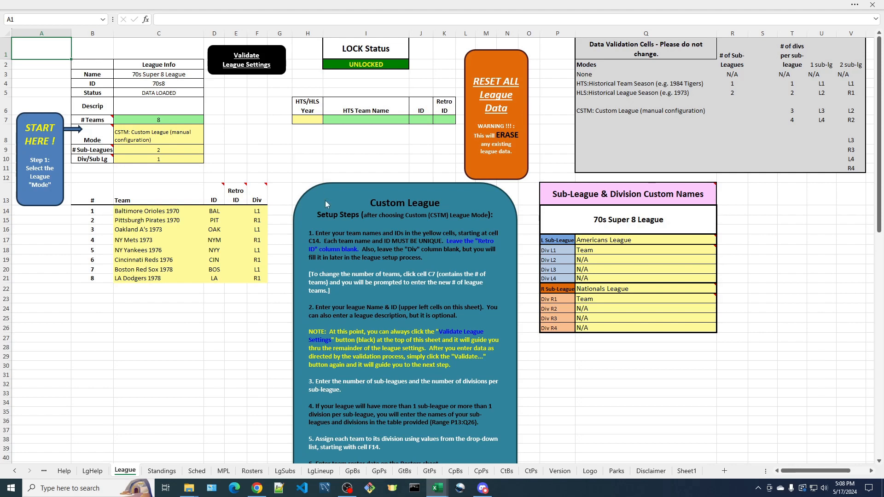
{"action": "scroll", "coordinate": [423, 258], "scroll_direction": "down", "scroll_amount": 4}
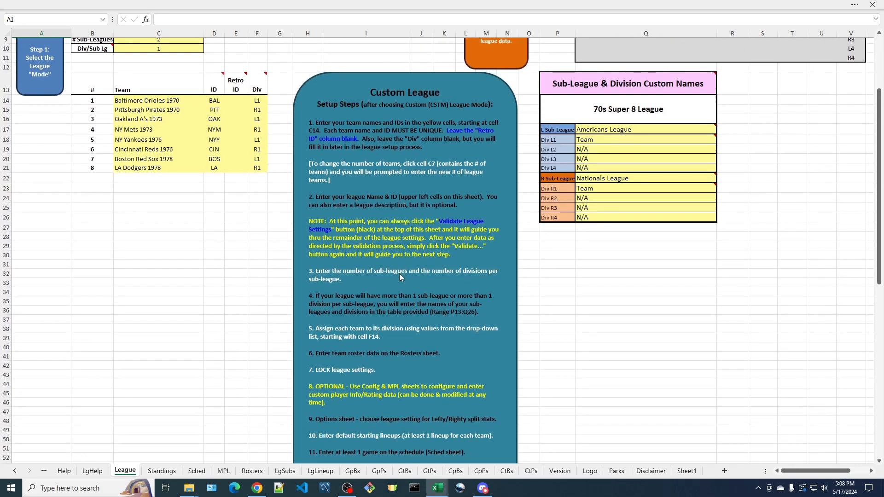
{"action": "scroll", "coordinate": [375, 336], "scroll_direction": "down", "scroll_amount": 1}
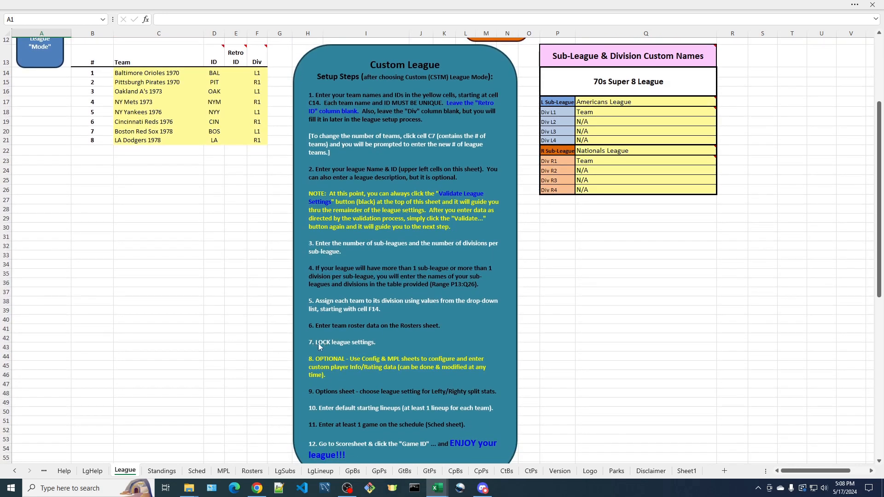
{"action": "scroll", "coordinate": [388, 317], "scroll_direction": "up", "scroll_amount": 4}
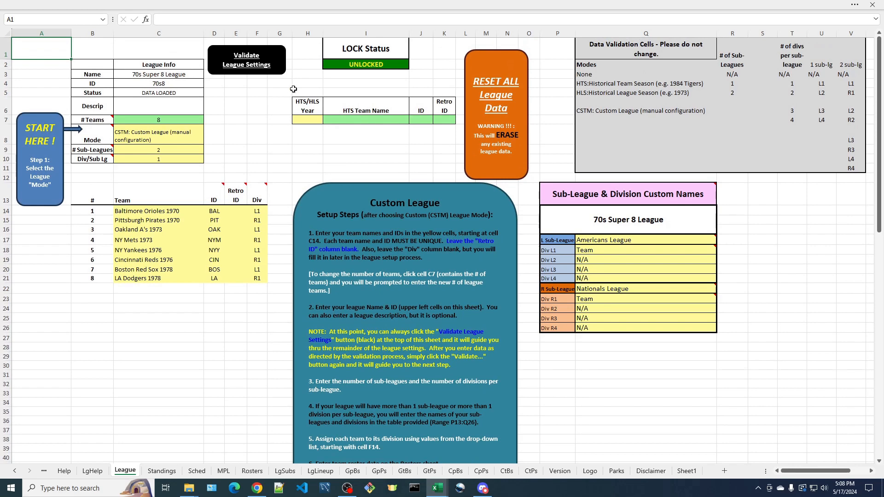
{"action": "left_click", "coordinate": [246, 58]}
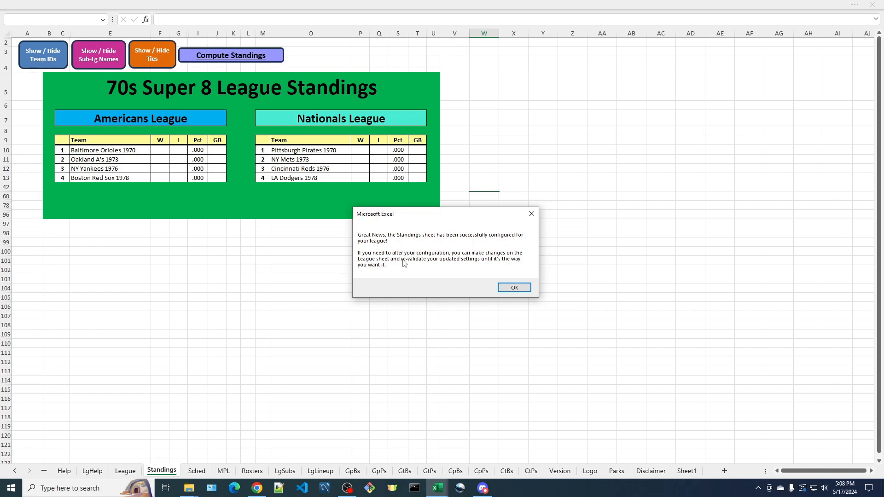
{"action": "left_click", "coordinate": [523, 291]}
{"action": "left_click", "coordinate": [518, 289]}
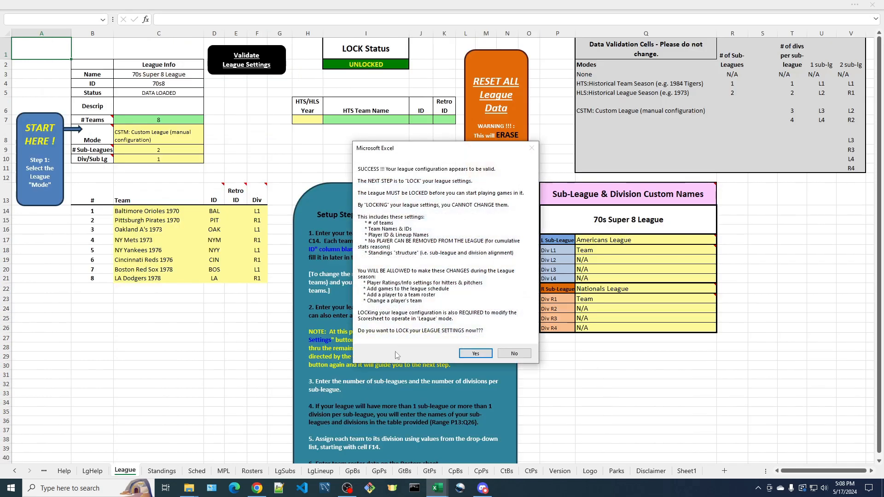
{"action": "left_click", "coordinate": [476, 354]}
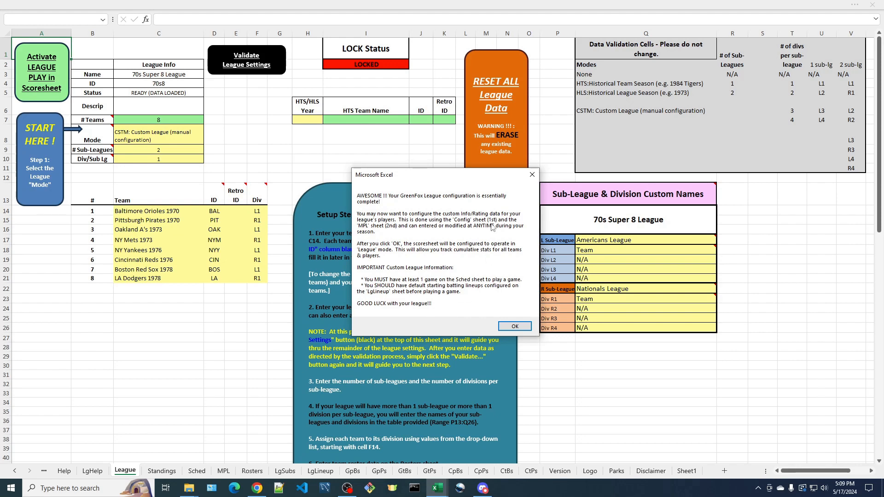
Set the Scoresheet to League Play mode and acknowledge the remaining configuration notices
{"action": "left_click", "coordinate": [515, 326]}
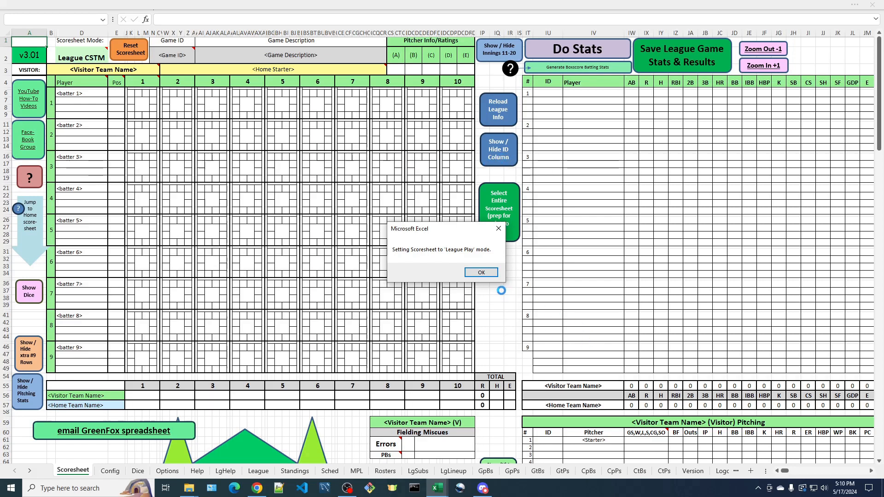
{"action": "left_click", "coordinate": [482, 273]}
{"action": "left_click", "coordinate": [481, 273]}
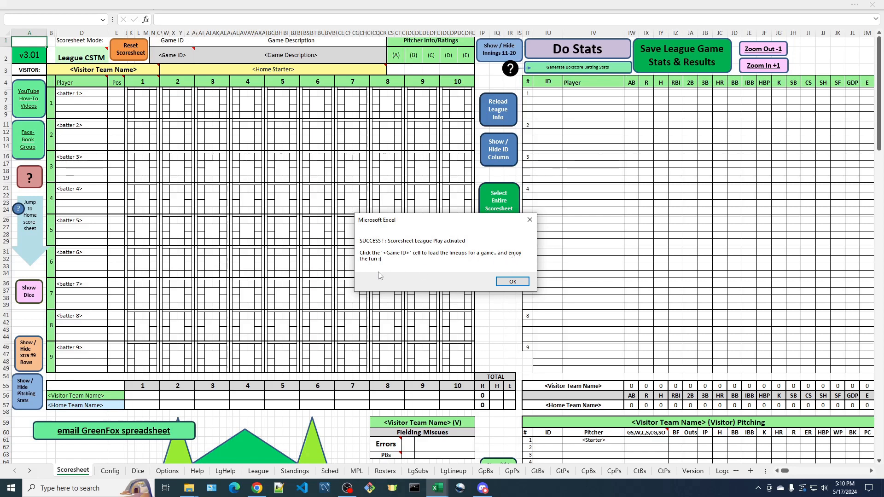
{"action": "left_click", "coordinate": [514, 282]}
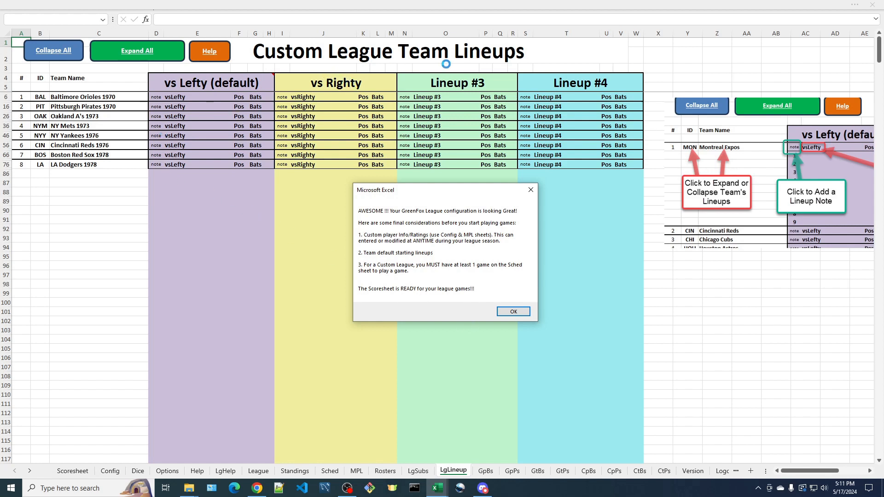
{"action": "left_click", "coordinate": [514, 312]}
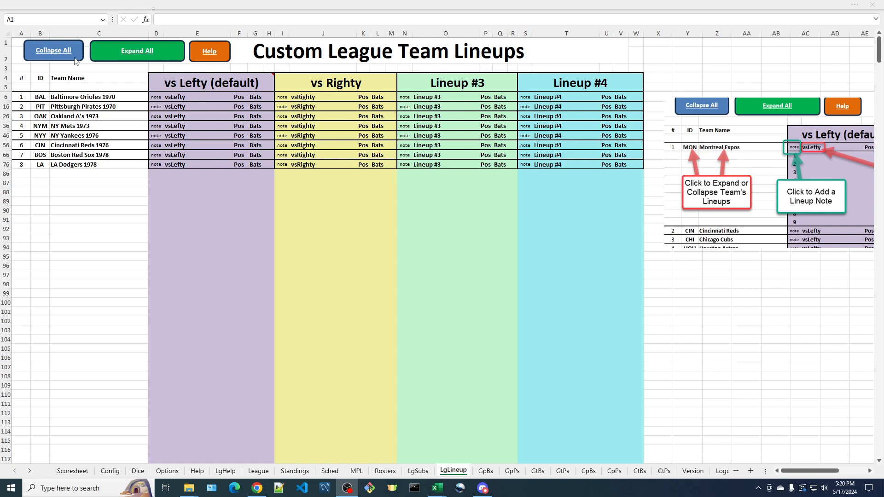
Examine the lineup help diagram on the LgLineup sheet and the remaining Custom League setup steps on the League sheet
{"action": "left_click", "coordinate": [206, 57]}
{"action": "left_click", "coordinate": [206, 57]}
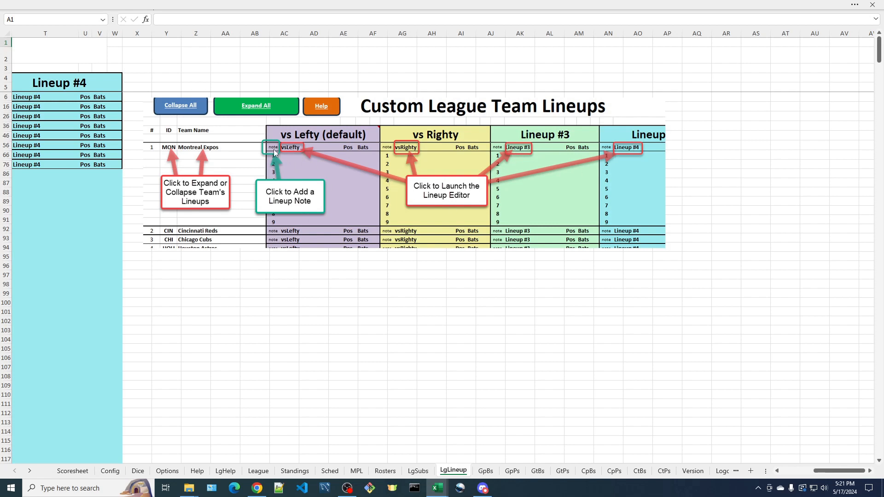
{"action": "left_click_drag", "start_coordinate": [825, 471], "coordinate": [787, 475]}
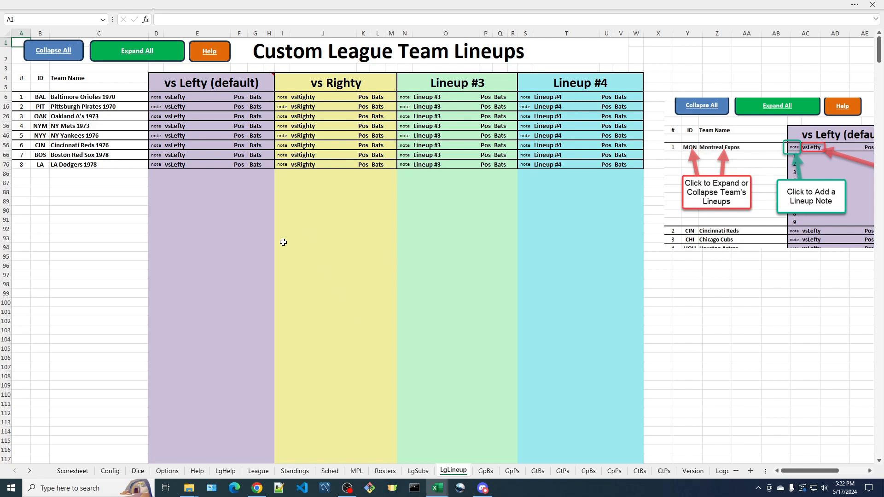
{"action": "mouse_move", "coordinate": [229, 83]}
{"action": "left_click", "coordinate": [259, 471]}
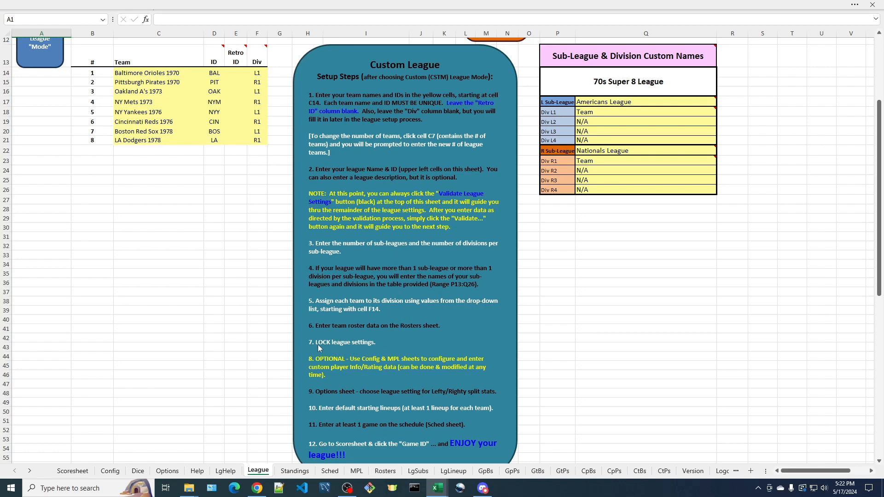
{"action": "scroll", "coordinate": [383, 342], "scroll_direction": "down", "scroll_amount": 2}
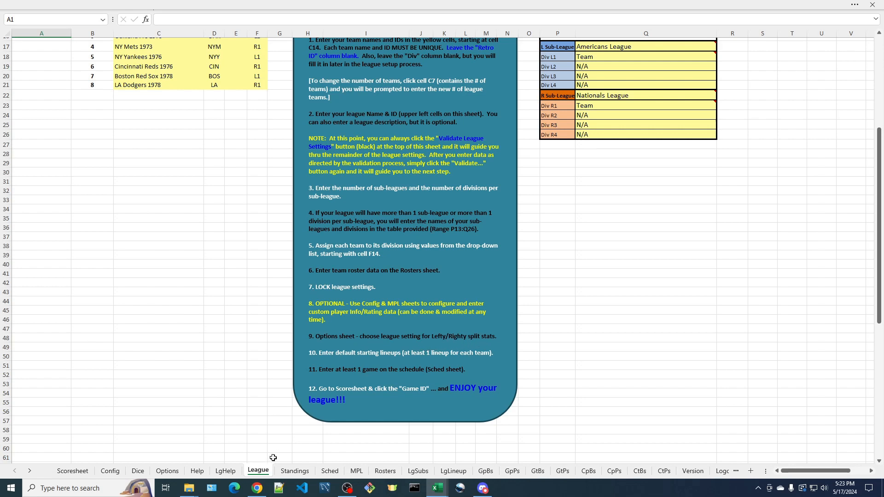
{"action": "left_click", "coordinate": [456, 471]}
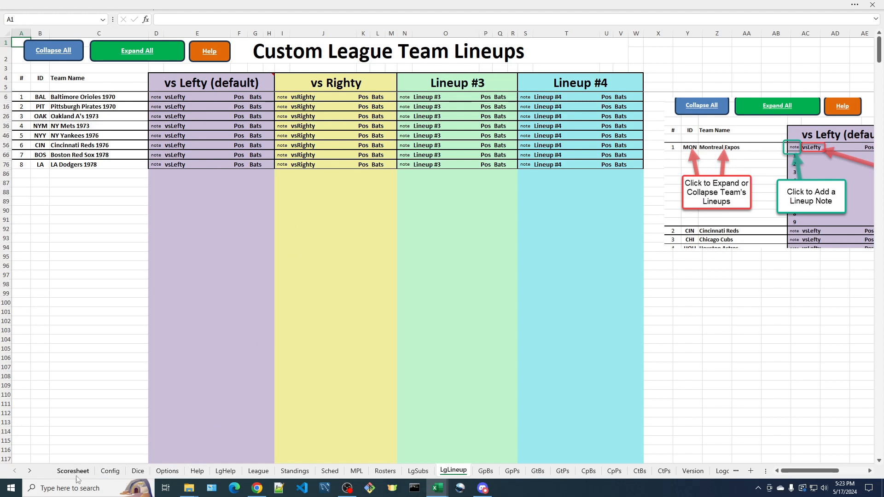
Turn ON game option 10, auto-loading the vsLefty or vsRighty lineup by opposing starting pitcher, and update the game options
{"action": "left_click", "coordinate": [168, 471]}
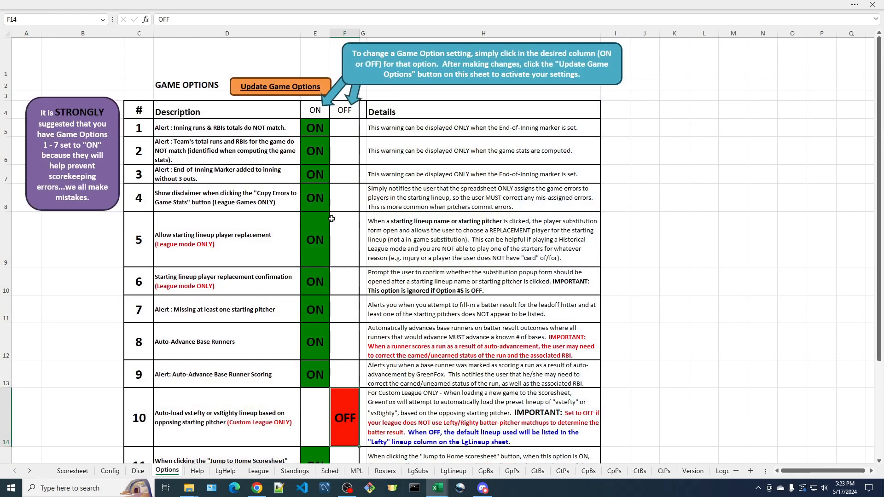
{"action": "scroll", "coordinate": [339, 162], "scroll_direction": "down", "scroll_amount": 2}
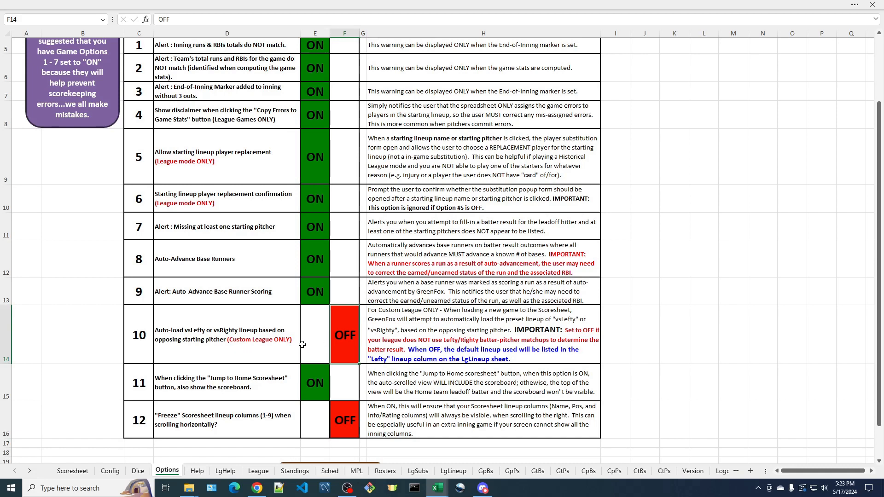
{"action": "left_click", "coordinate": [314, 334]}
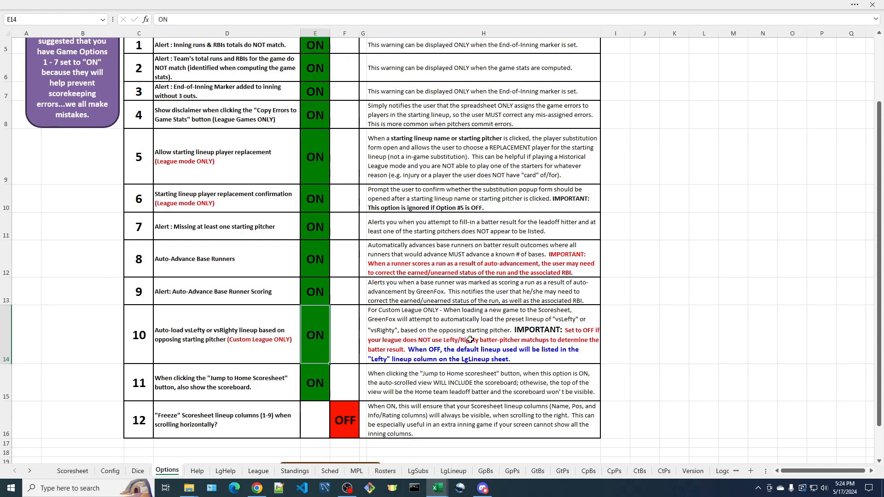
{"action": "scroll", "coordinate": [451, 340], "scroll_direction": "down", "scroll_amount": 1}
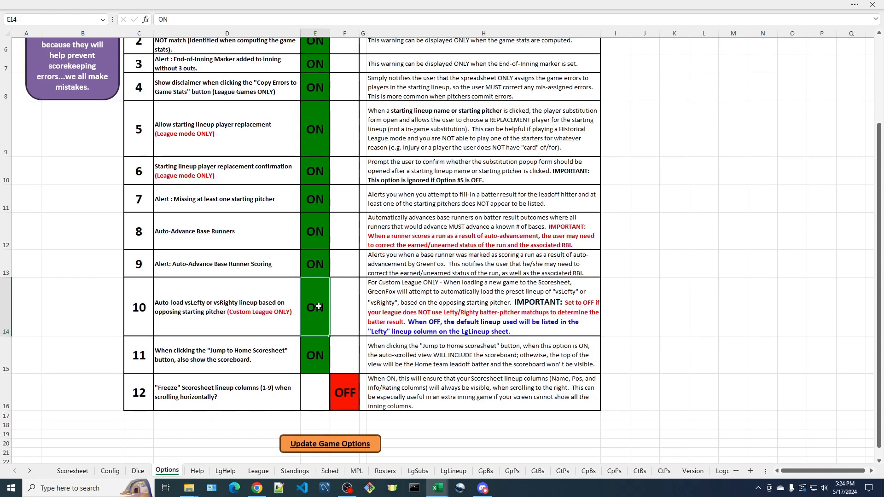
{"action": "left_click", "coordinate": [331, 445]}
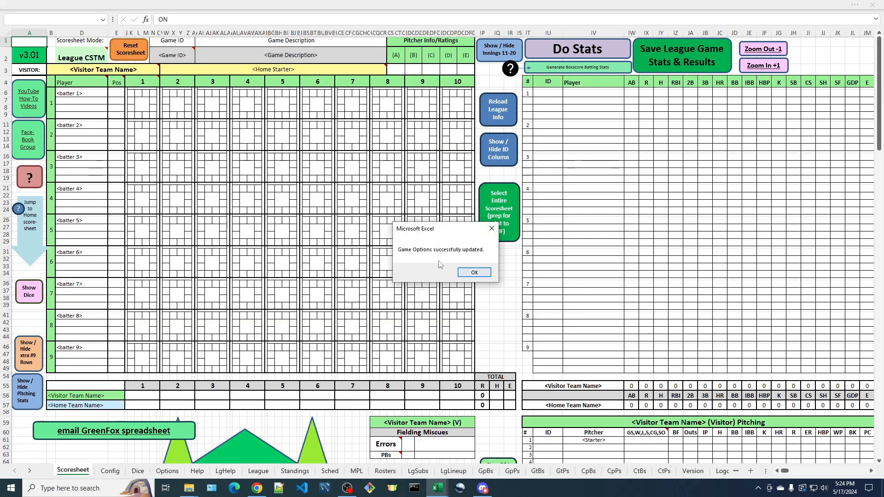
Acknowledge the game options update and check game option 10 on the Options sheet
{"action": "left_click", "coordinate": [474, 273]}
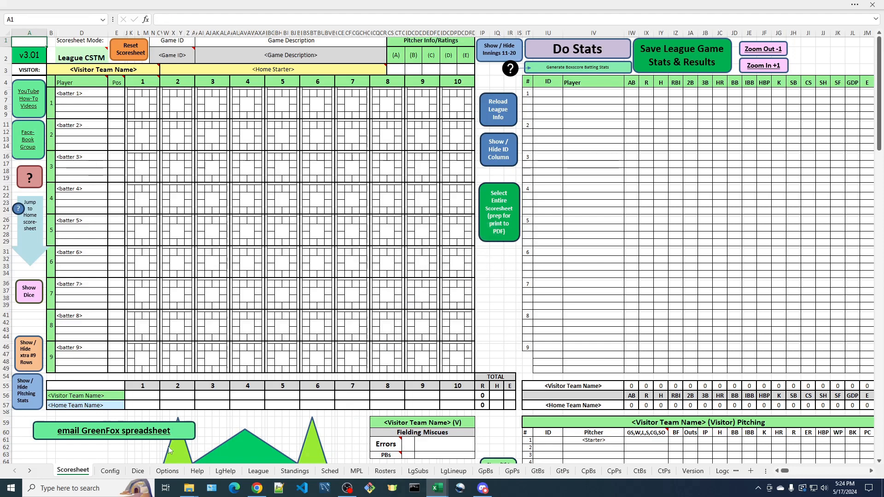
{"action": "left_click", "coordinate": [167, 470]}
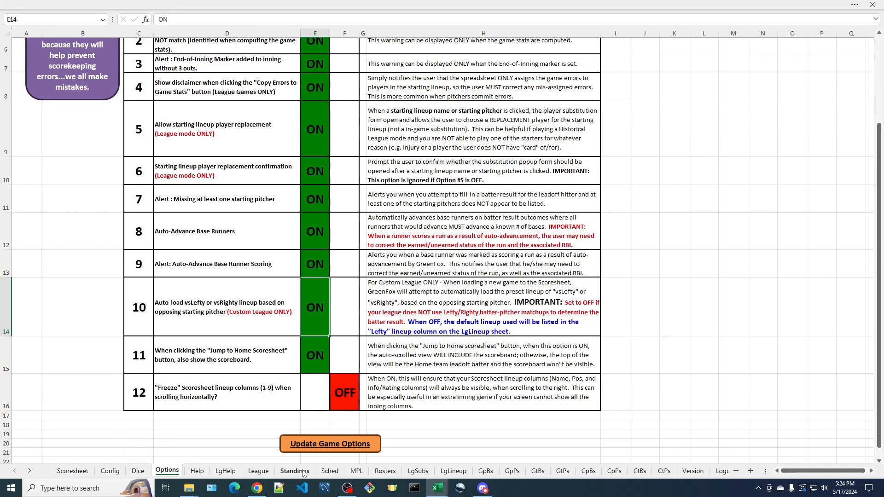
Open the vsLefty lineup of NY Yankees 1976 for editing on the LgLineup sheet
{"action": "left_click", "coordinate": [453, 471]}
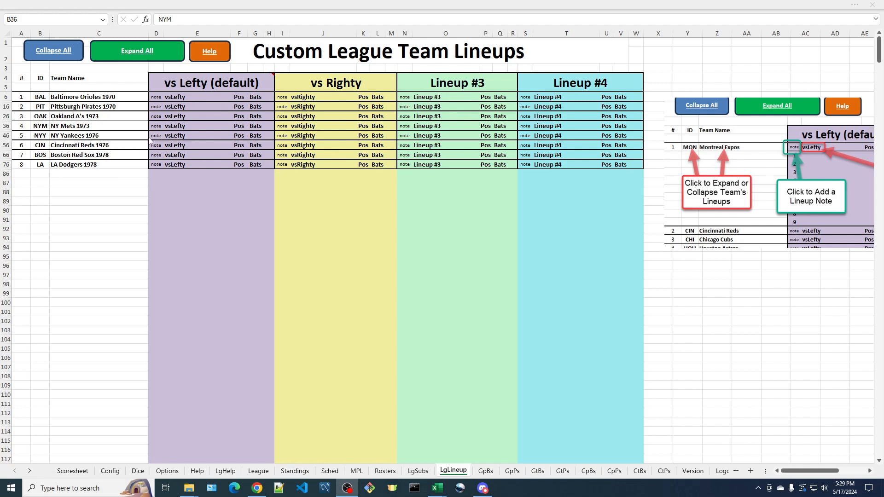
{"action": "left_click", "coordinate": [75, 137]}
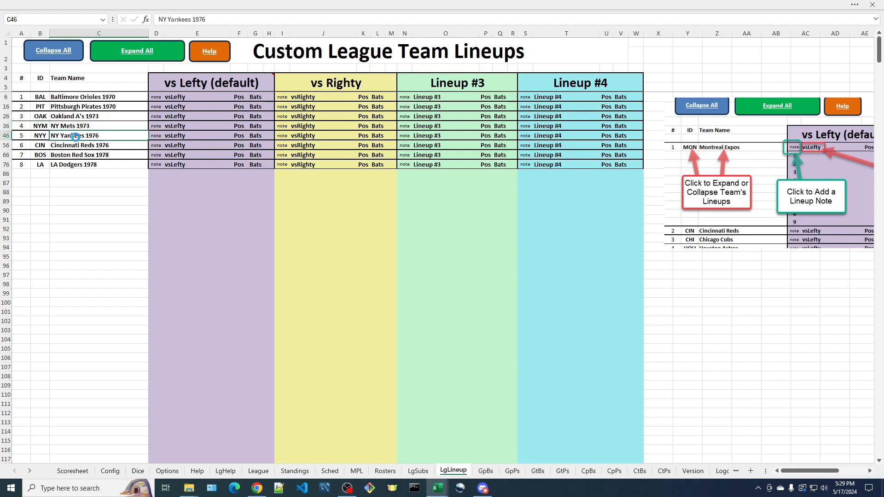
{"action": "left_click", "coordinate": [185, 138]}
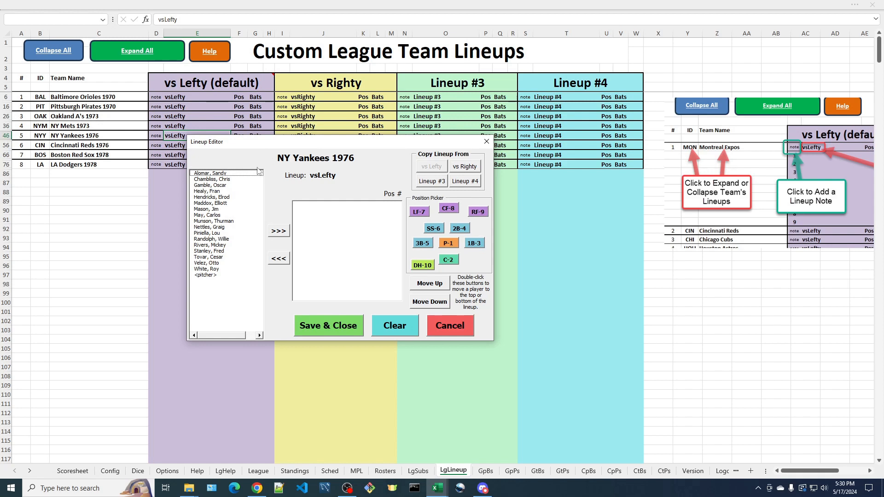
{"action": "left_click_drag", "start_coordinate": [294, 147], "coordinate": [337, 183]}
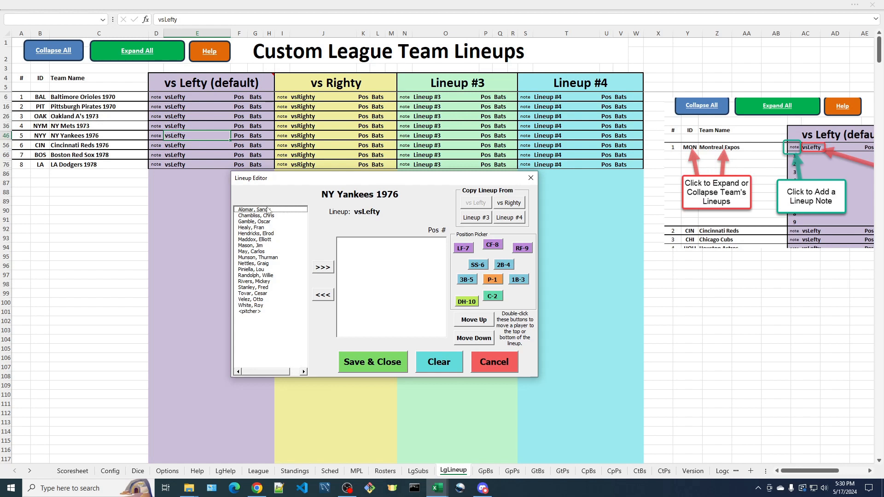
Add Mickey Rivers, Roy White, Chris Chambliss and Thurman Munson, in that order, to the Yankees' vsLefty lineup
{"action": "double_click", "coordinate": [258, 282]}
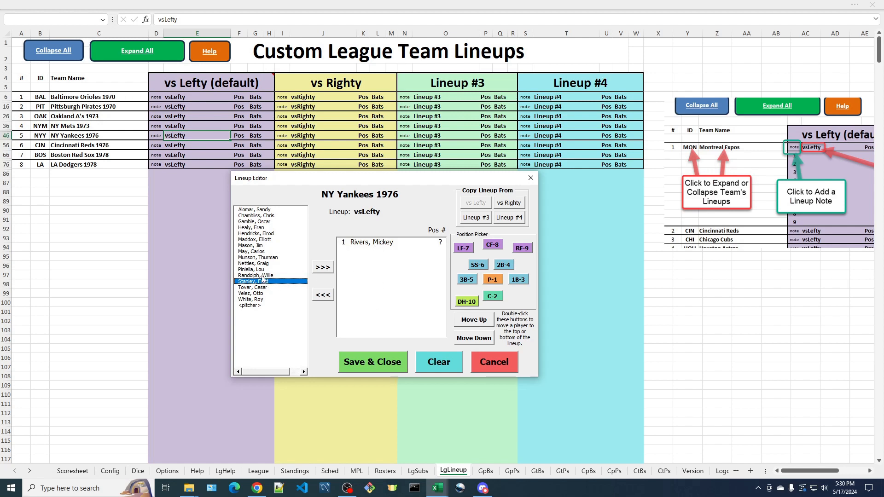
{"action": "left_click", "coordinate": [256, 300]}
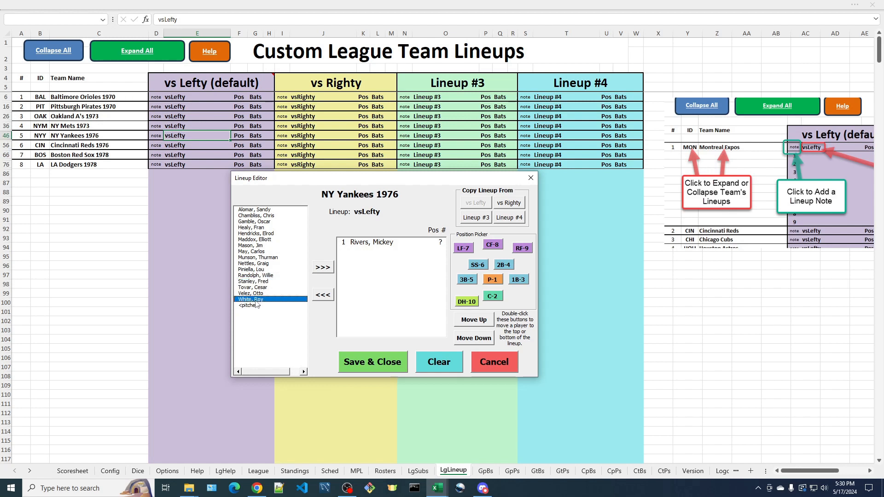
{"action": "left_click", "coordinate": [324, 270]}
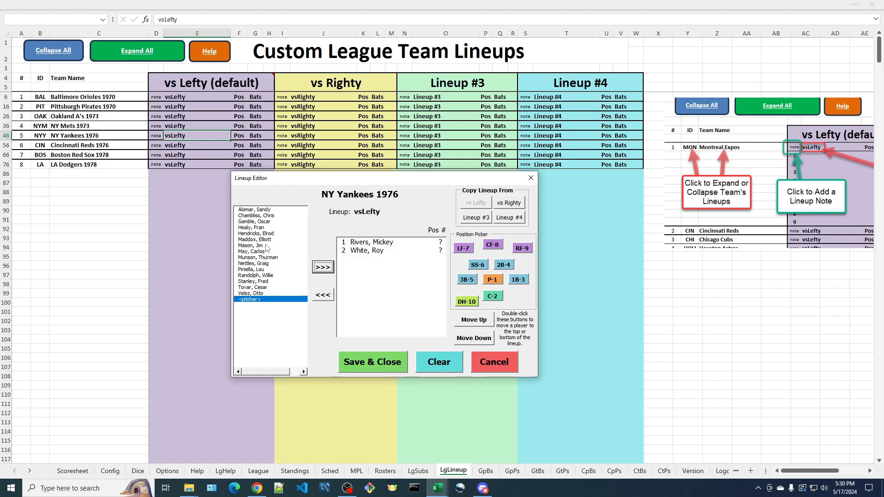
{"action": "left_click", "coordinate": [265, 216]}
{"action": "left_click", "coordinate": [326, 271]}
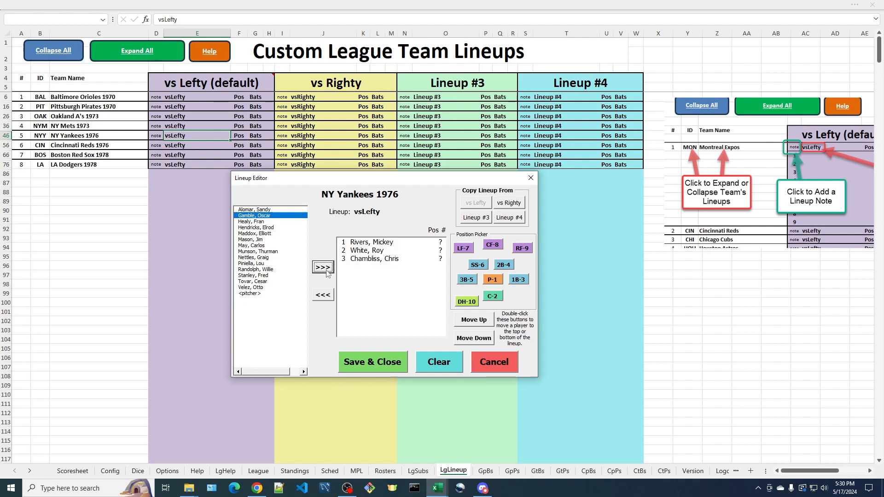
{"action": "left_click", "coordinate": [281, 253]}
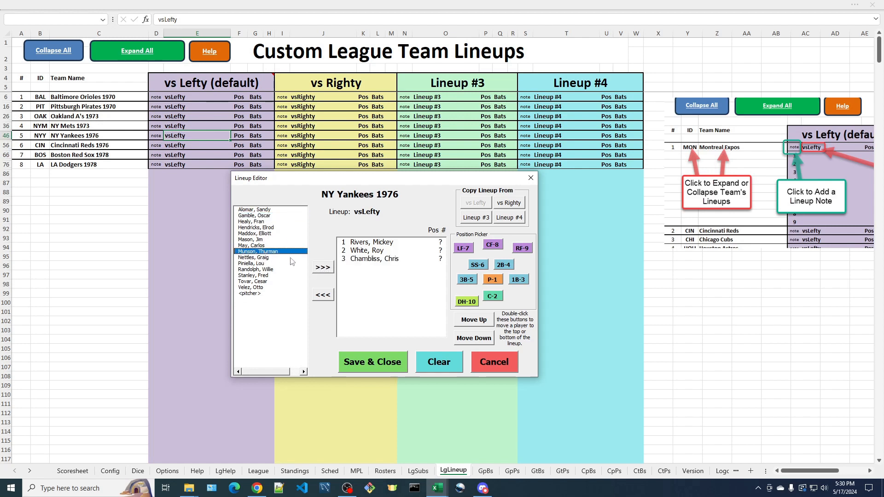
{"action": "left_click", "coordinate": [323, 268]}
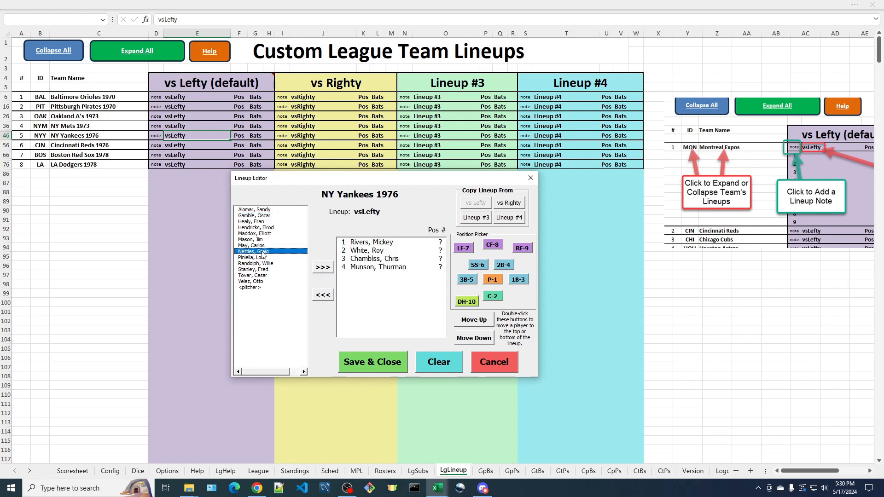
Fill the remaining vsLefty lineup spots with Graig Nettles, Carlos May, Oscar Gamble, Jim Mason and Willie Randolph
{"action": "double_click", "coordinate": [263, 253]}
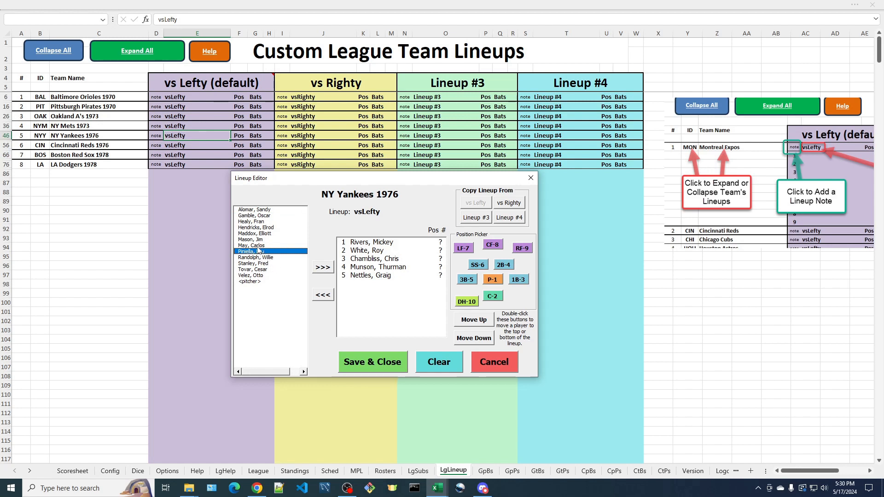
{"action": "double_click", "coordinate": [258, 248]}
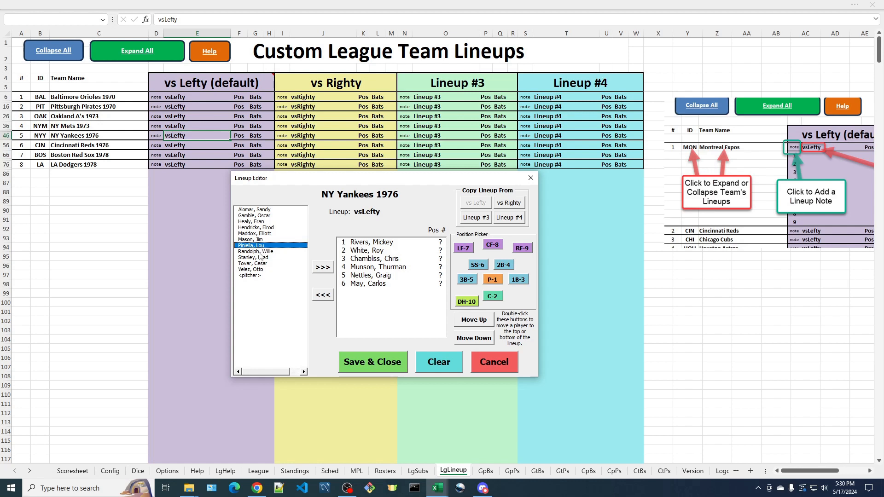
{"action": "double_click", "coordinate": [258, 217]}
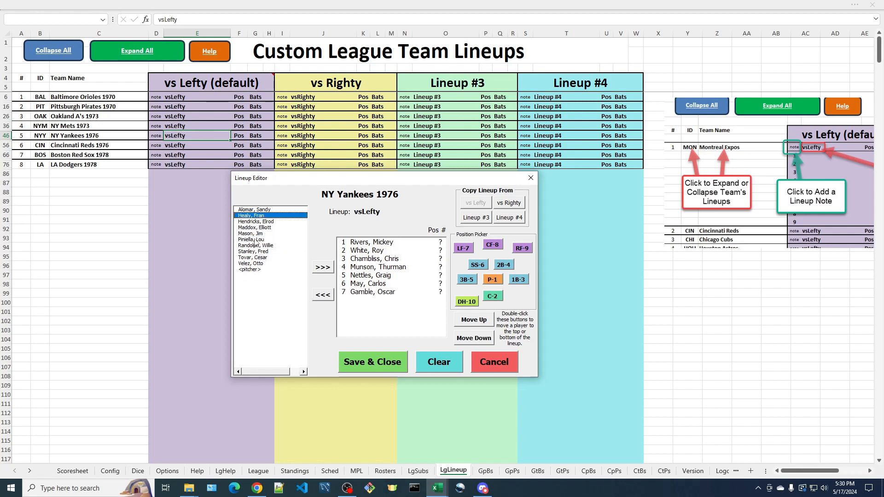
{"action": "double_click", "coordinate": [257, 235]}
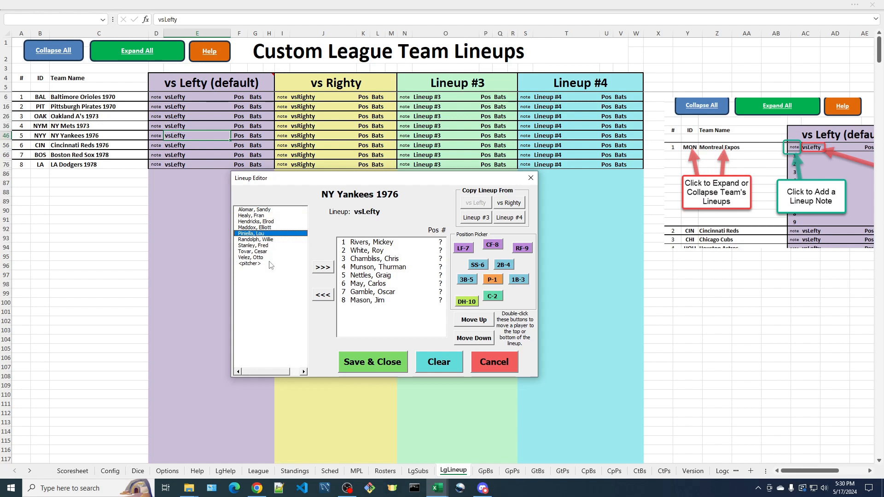
{"action": "double_click", "coordinate": [264, 240]}
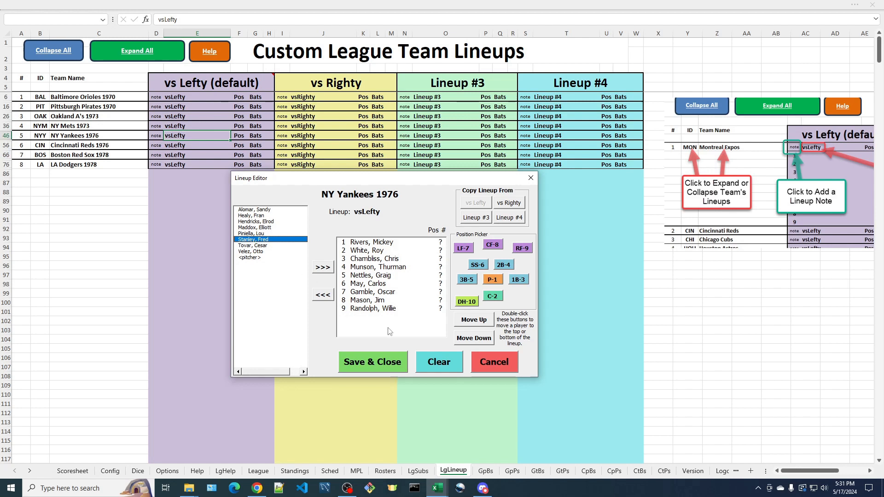
Reorder the batting lineup so Jim Mason bats ninth, Oscar Gamble fifth and Carlos May sixth
{"action": "left_click", "coordinate": [383, 302]}
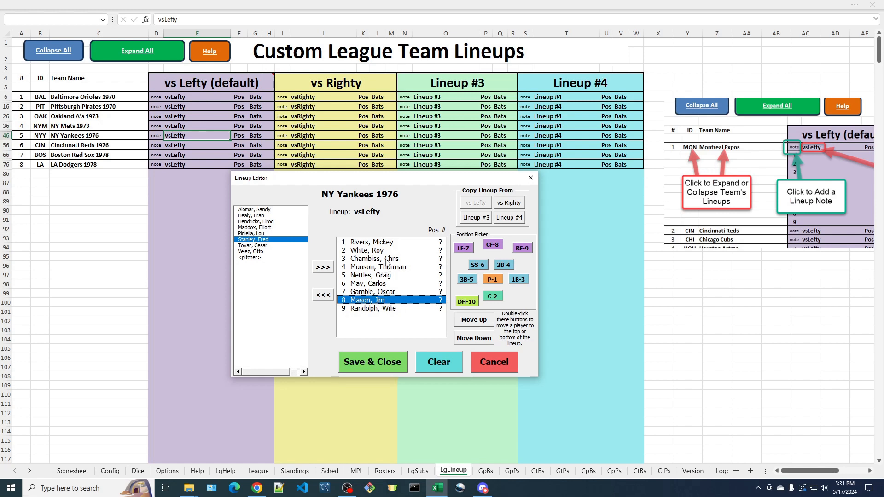
{"action": "left_click", "coordinate": [480, 342]}
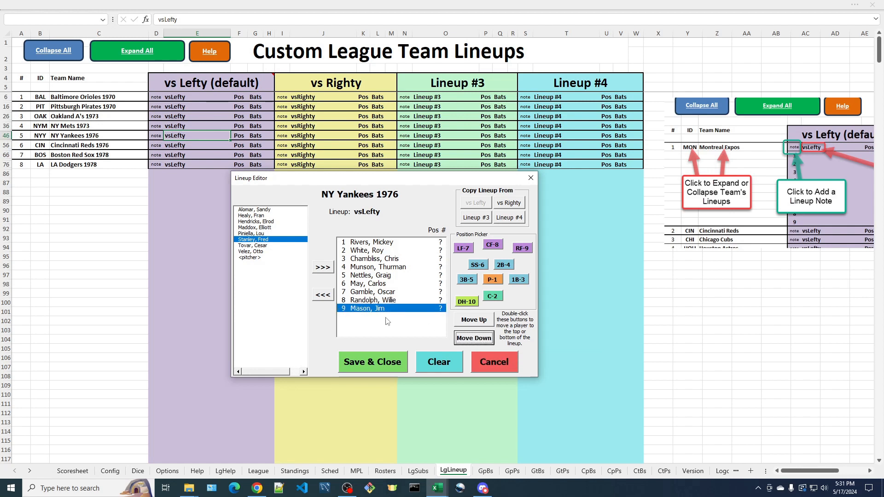
{"action": "left_click", "coordinate": [382, 293]}
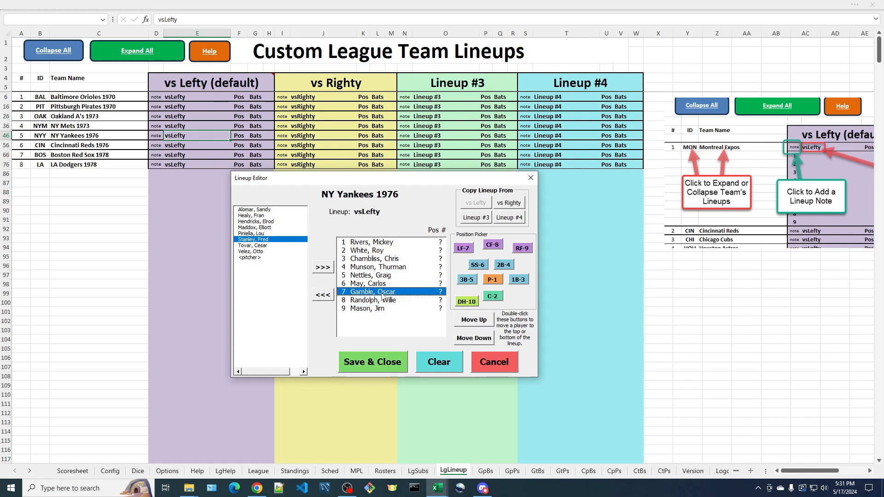
{"action": "left_click", "coordinate": [476, 321]}
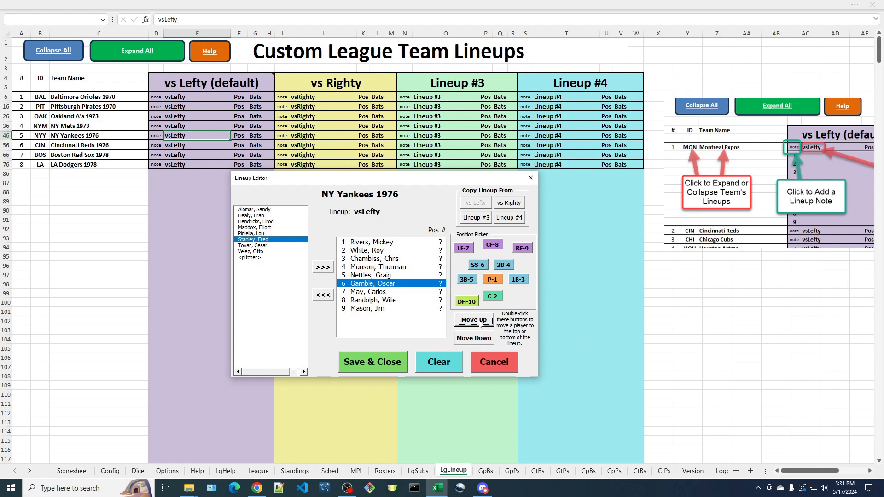
{"action": "left_click", "coordinate": [479, 323]}
{"action": "left_click", "coordinate": [364, 292]}
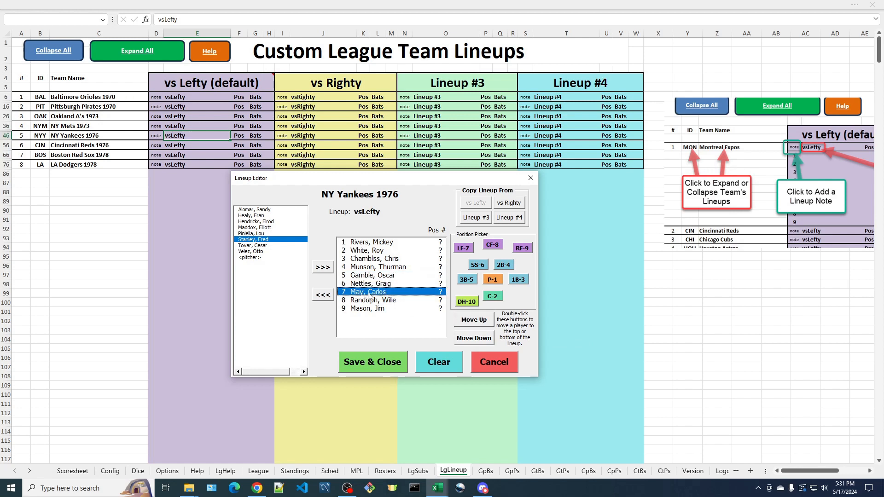
{"action": "left_click", "coordinate": [478, 321]}
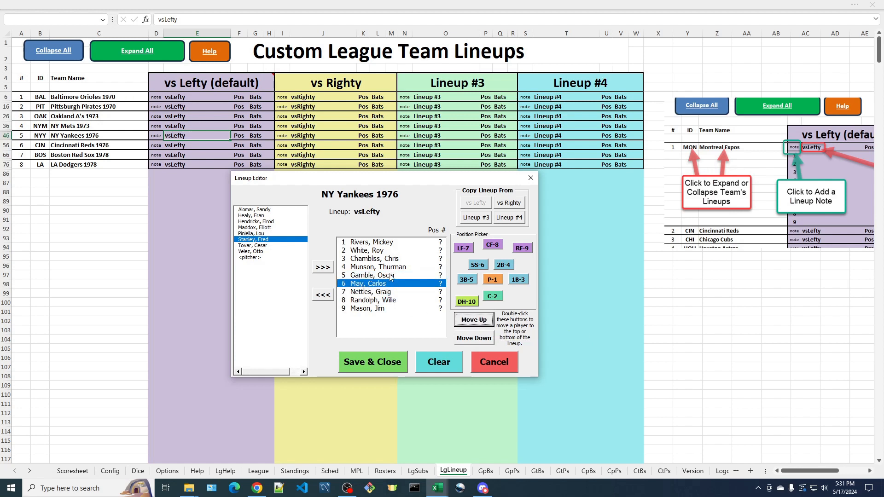
Move Carlos May to fourth, Oscar Gamble to fifth and Roy White to eighth in the batting order, and try to save the lineup
{"action": "left_click", "coordinate": [376, 253]}
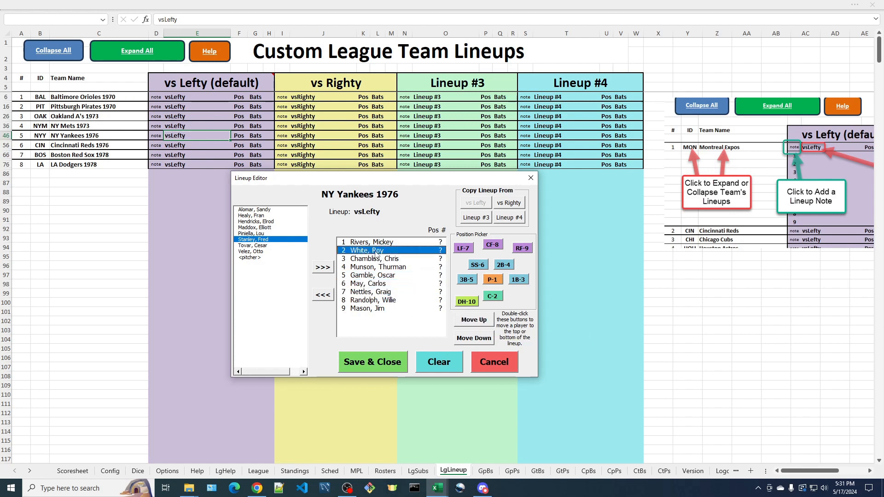
{"action": "left_click", "coordinate": [483, 341]}
{"action": "double_click", "coordinate": [484, 341]}
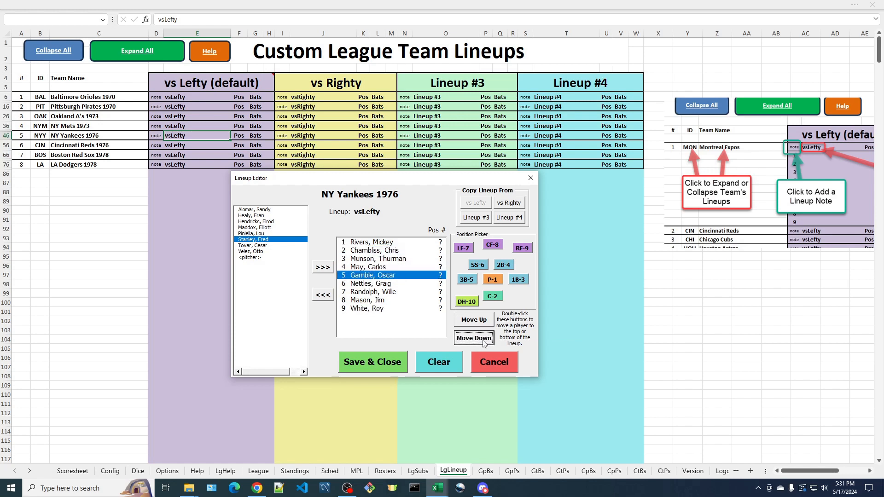
{"action": "left_click", "coordinate": [376, 309]}
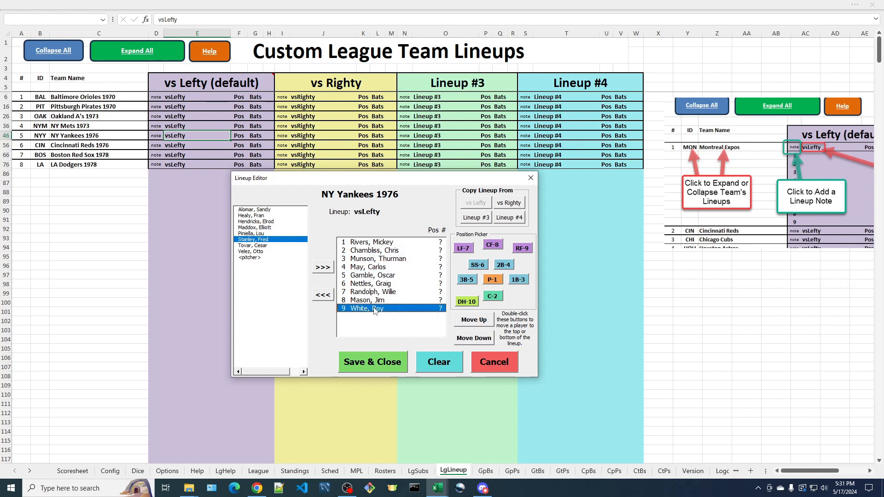
{"action": "left_click", "coordinate": [478, 323]}
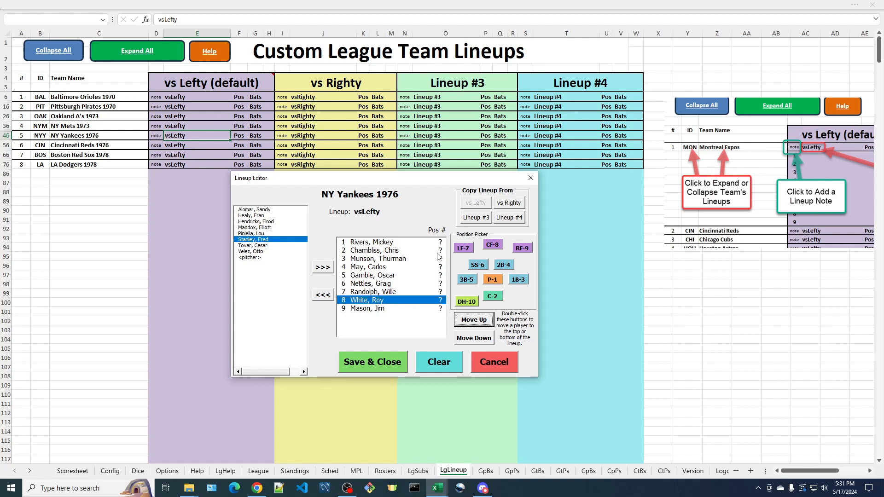
{"action": "left_click", "coordinate": [375, 363]}
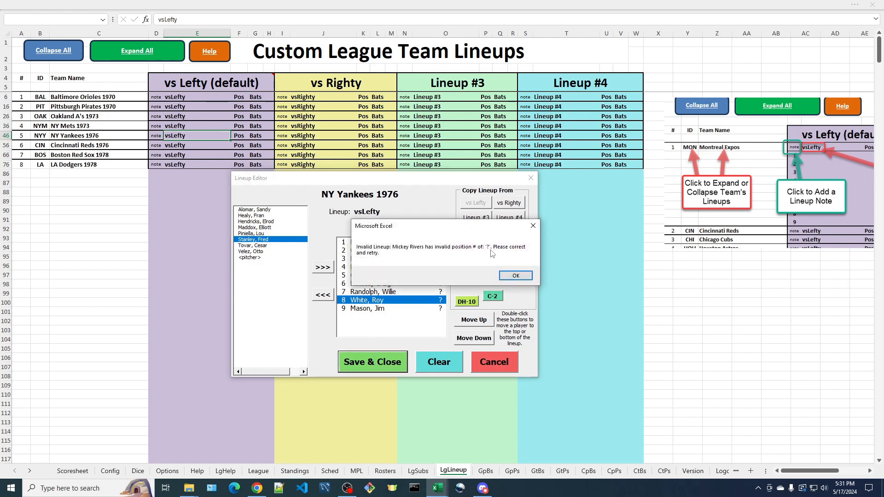
{"action": "left_click", "coordinate": [523, 276]}
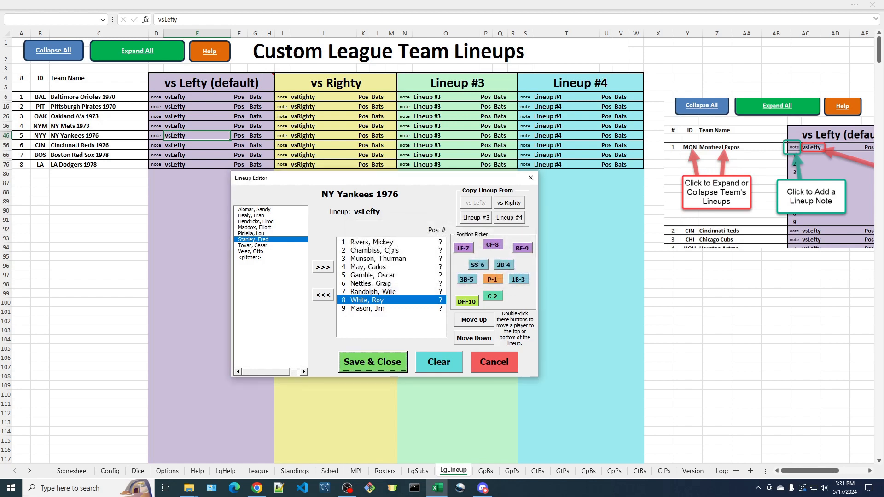
Assign Mickey Rivers to CF-8, Chris Chambliss to 1B-3, Thurman Munson to C-2 and Carlos May to DH-10 in the vsLefty lineup
{"action": "left_click", "coordinate": [386, 243]}
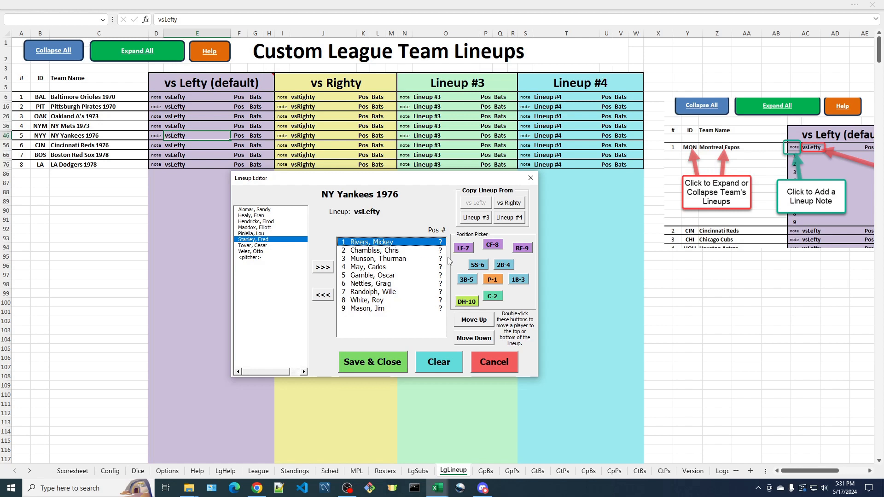
{"action": "left_click", "coordinate": [492, 245]}
{"action": "left_click", "coordinate": [397, 251]}
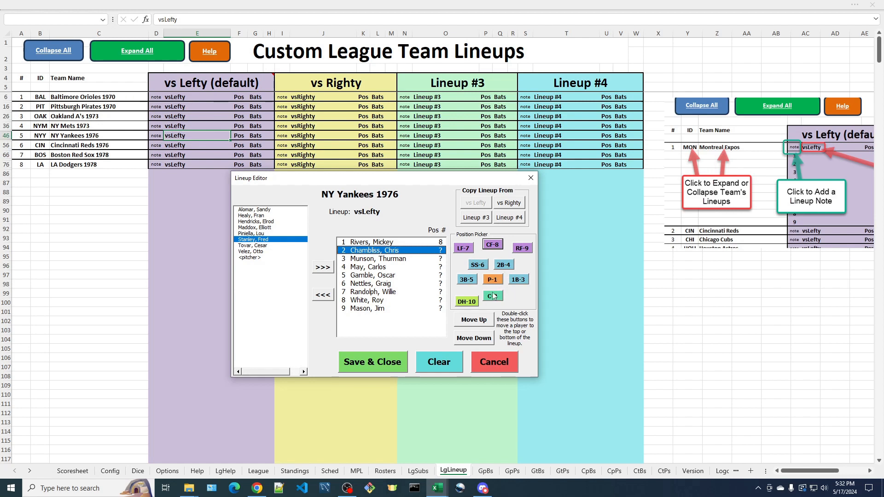
{"action": "left_click", "coordinate": [518, 280]}
{"action": "left_click", "coordinate": [403, 259]}
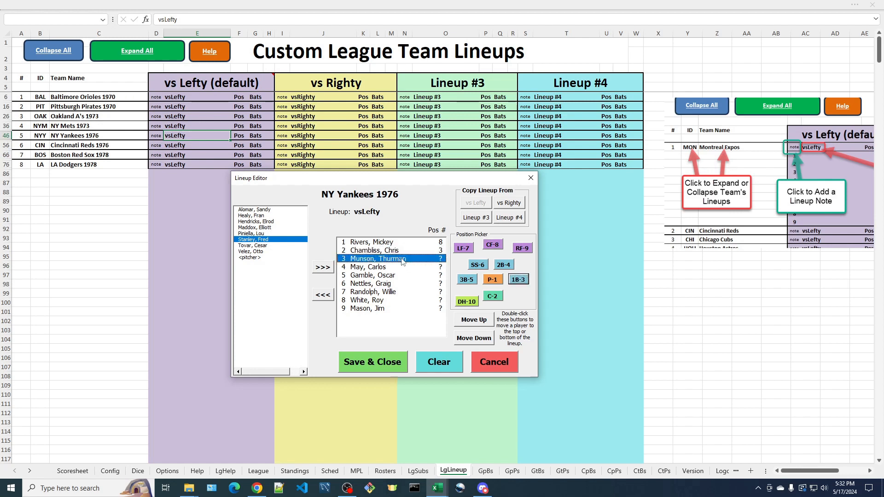
{"action": "left_click", "coordinate": [494, 297]}
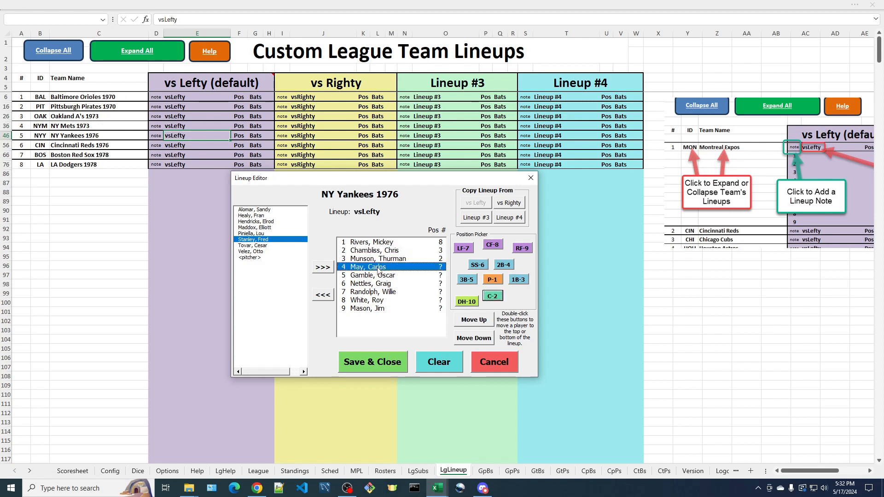
{"action": "left_click", "coordinate": [465, 302]}
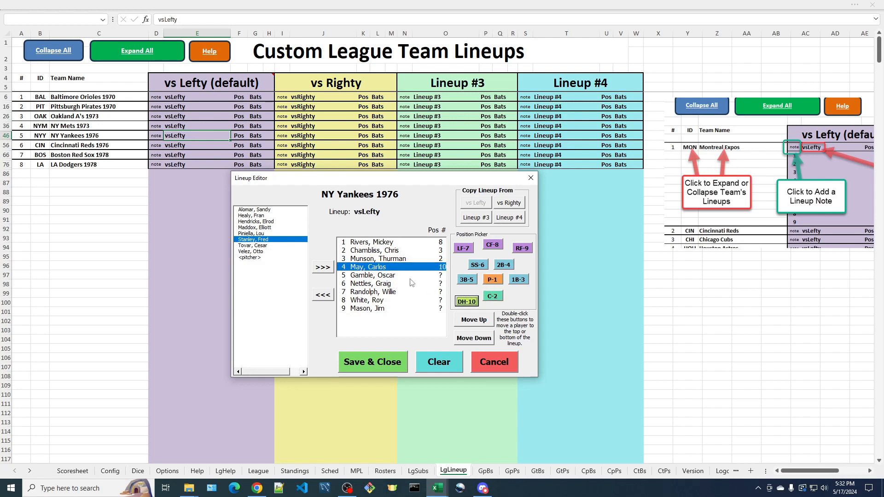
Assign Oscar Gamble to RF-9, Graig Nettles to 3B-5, Willie Randolph to 2B-4, Roy White to LF-7 and Jim Mason to SS-6
{"action": "left_click", "coordinate": [390, 277]}
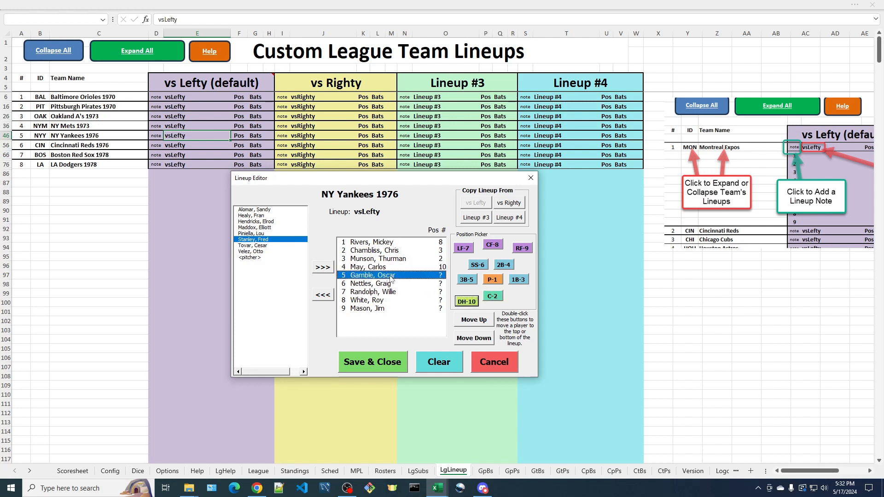
{"action": "left_click", "coordinate": [522, 251]}
{"action": "left_click", "coordinate": [389, 285]}
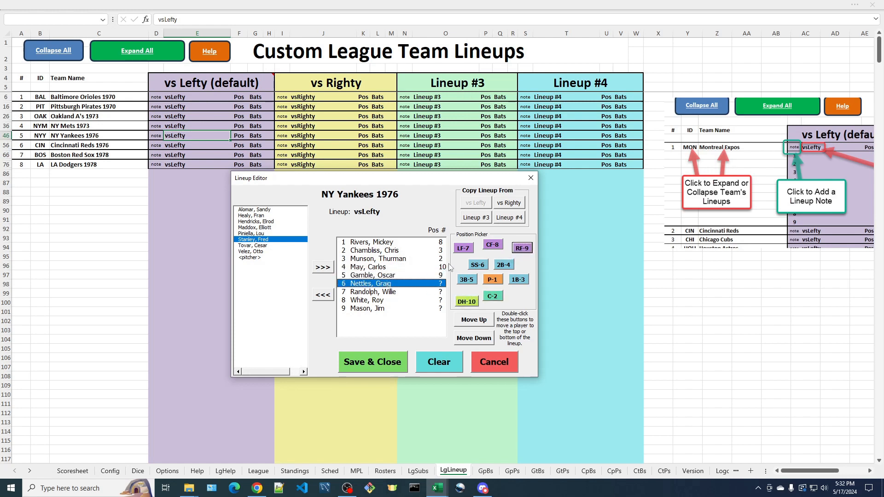
{"action": "left_click", "coordinate": [466, 280]}
{"action": "left_click", "coordinate": [391, 293]}
{"action": "left_click", "coordinate": [503, 265]}
{"action": "left_click", "coordinate": [383, 301]}
{"action": "left_click", "coordinate": [463, 249]}
{"action": "left_click", "coordinate": [391, 310]}
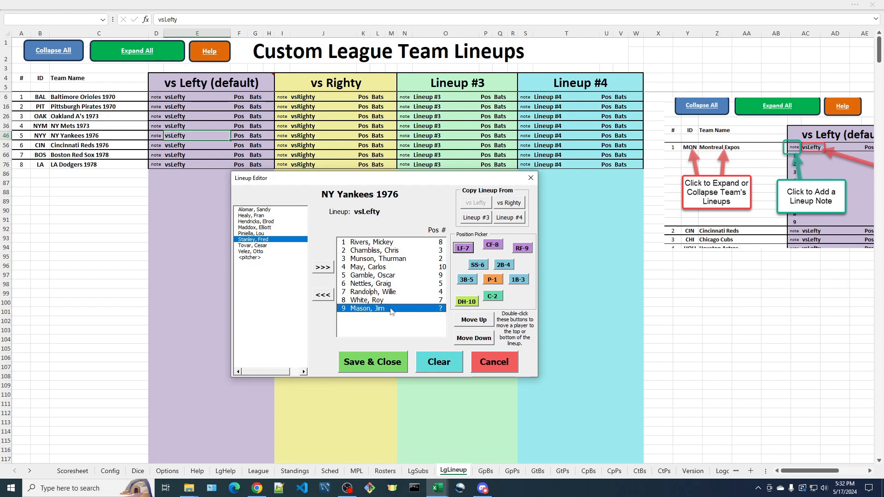
{"action": "left_click", "coordinate": [480, 269]}
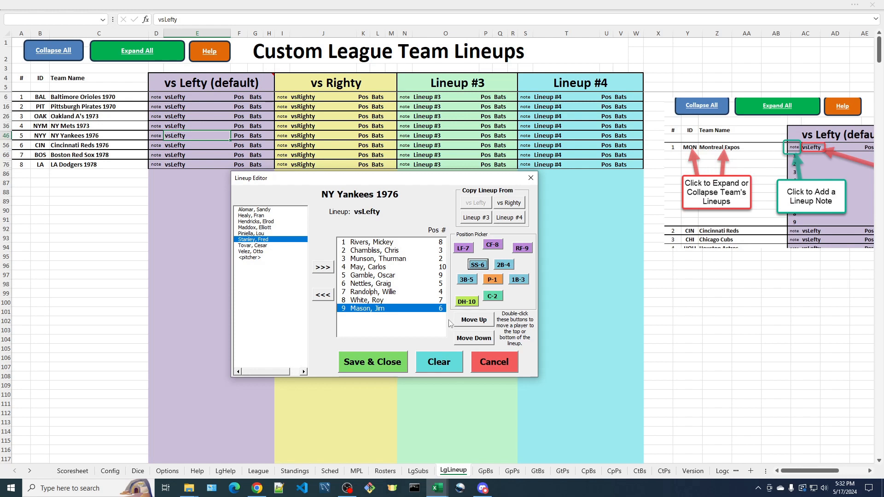
{"action": "left_click", "coordinate": [473, 280]}
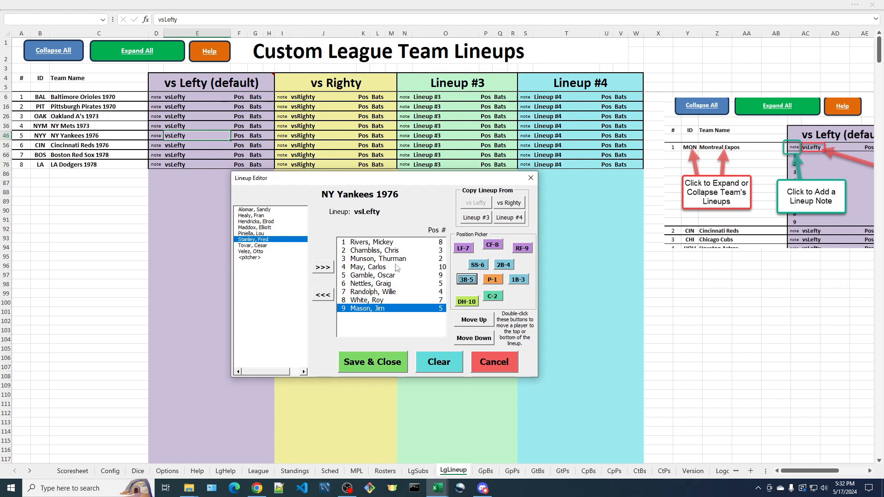
{"action": "left_click", "coordinate": [380, 364]}
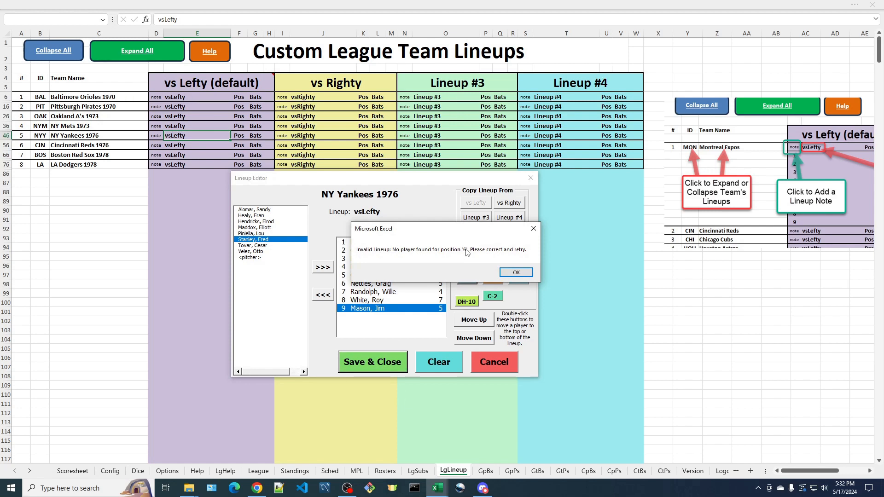
{"action": "left_click", "coordinate": [516, 273]}
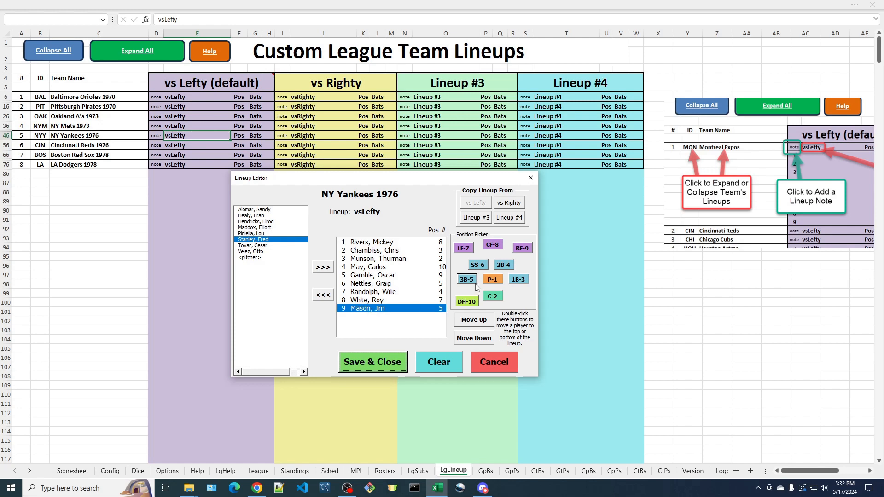
Reassign Jim Mason to SS-6, save the Yankees' vsLefty lineup and expand the team's lineup rows
{"action": "left_click", "coordinate": [477, 265]}
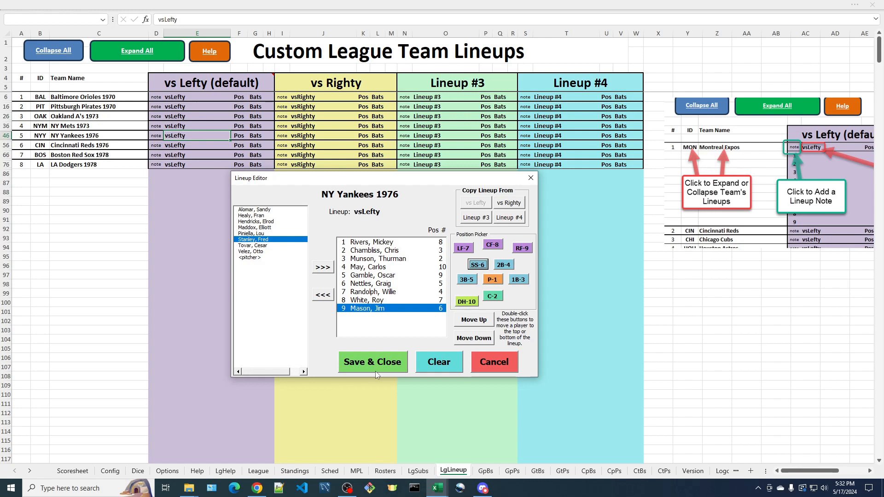
{"action": "left_click", "coordinate": [381, 361]}
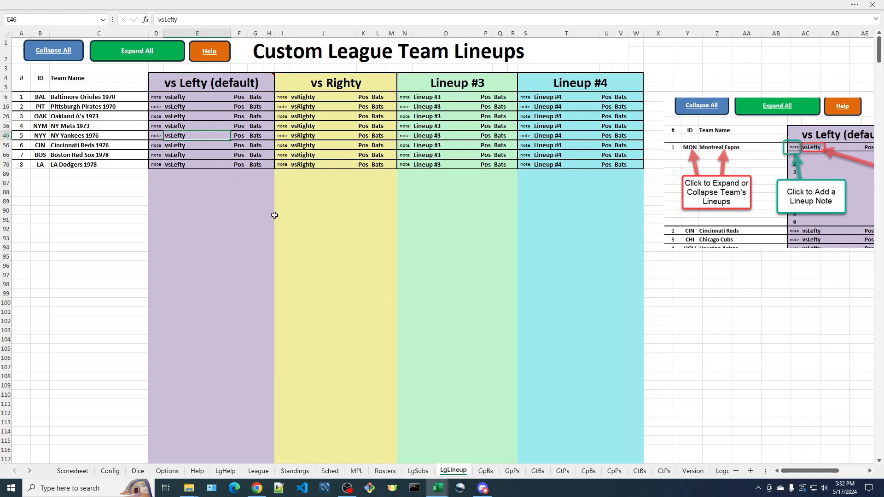
{"action": "left_click", "coordinate": [76, 136]}
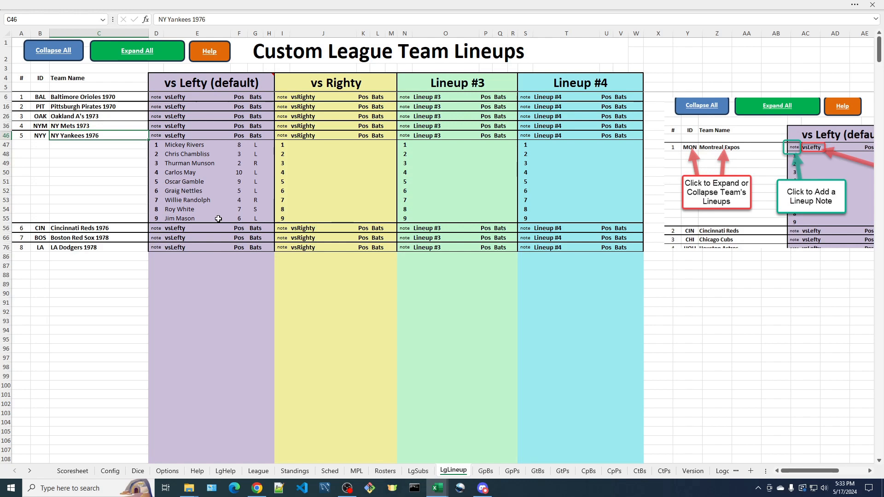
Open the Yankees' vsRighty lineup for editing and copy the vsLefty lineup into it
{"action": "left_click", "coordinate": [307, 136]}
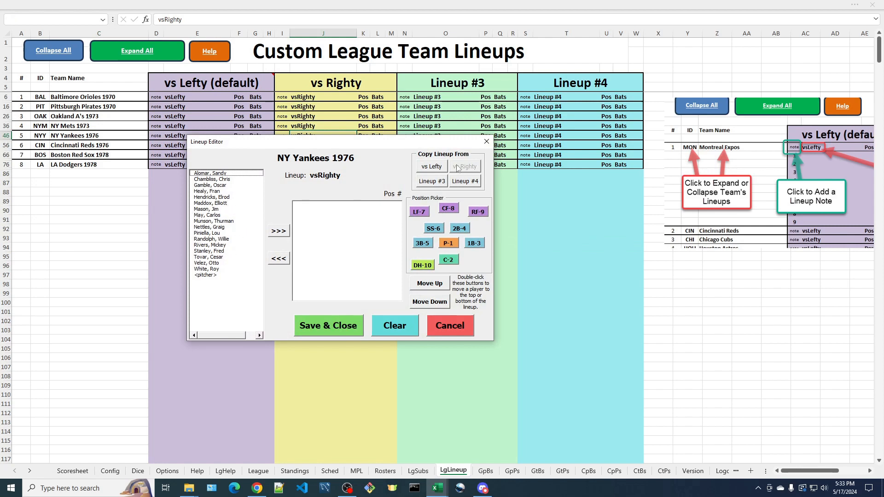
{"action": "left_click", "coordinate": [432, 166]}
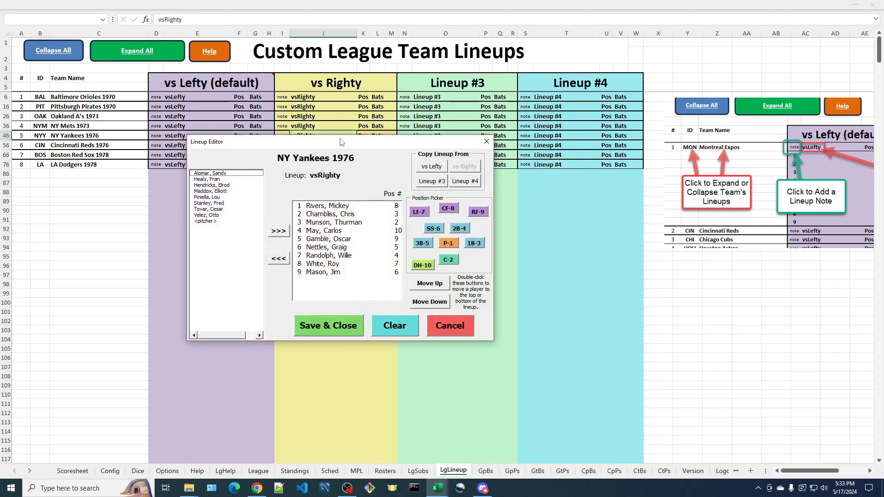
{"action": "left_click_drag", "start_coordinate": [343, 145], "coordinate": [450, 156]}
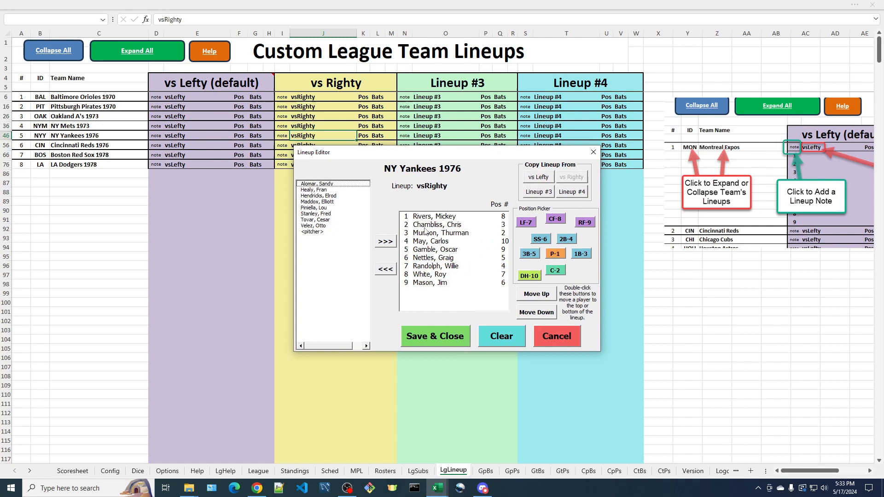
Replace Jim Mason with Fred Stanley in the ninth spot of the vsRighty lineup
{"action": "left_click", "coordinate": [327, 214]}
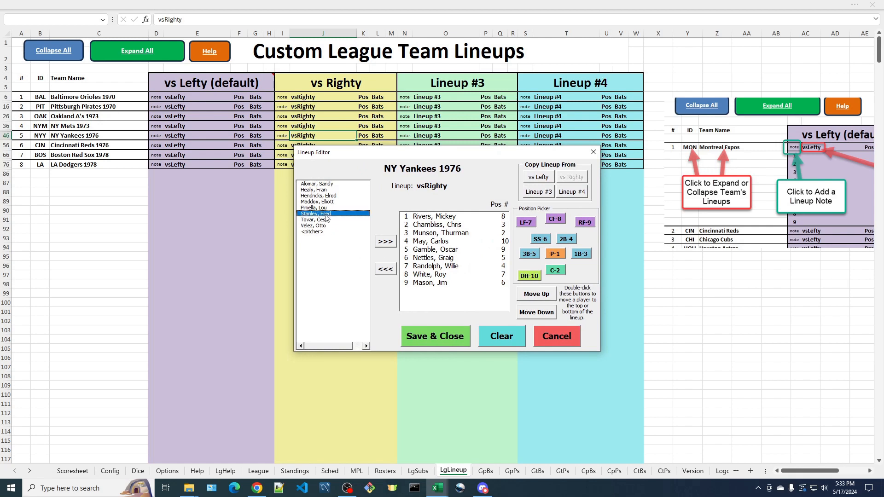
{"action": "left_click", "coordinate": [386, 242]}
{"action": "left_click", "coordinate": [437, 283]}
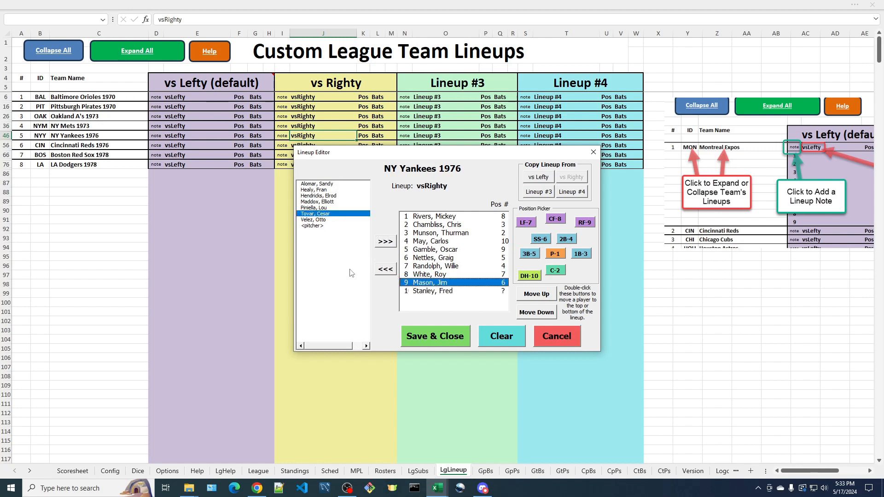
{"action": "left_click", "coordinate": [380, 271]}
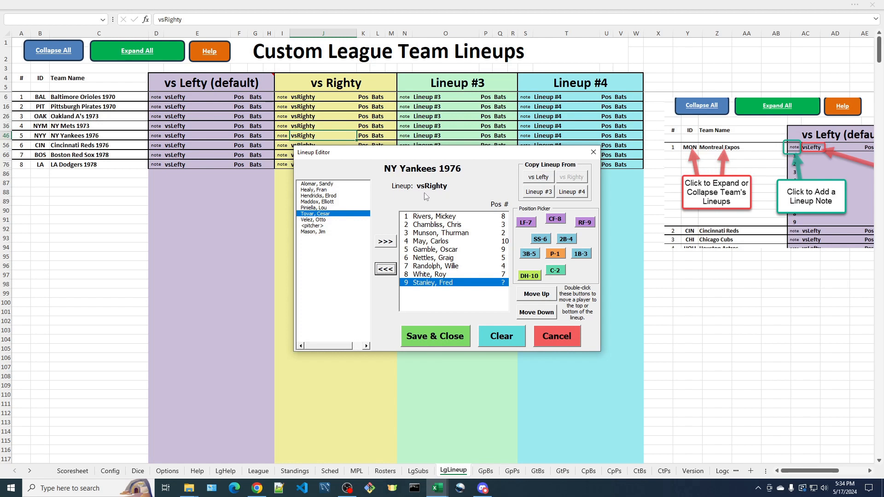
Assign Fred Stanley to SS-6 and save the Yankees' vsRighty lineup
{"action": "left_click", "coordinate": [448, 344]}
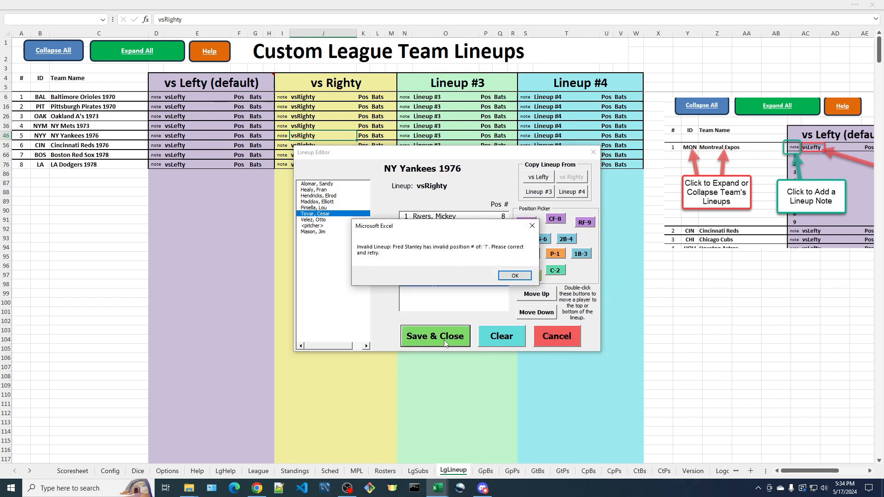
{"action": "left_click", "coordinate": [515, 276]}
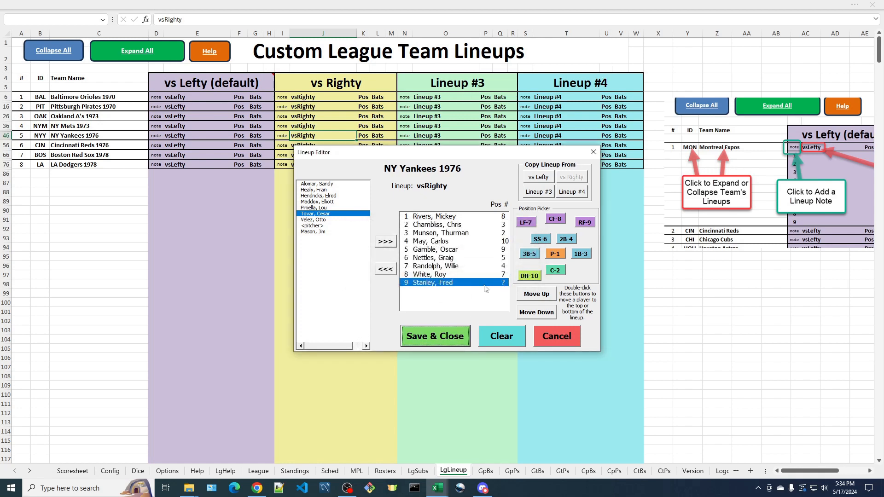
{"action": "left_click", "coordinate": [540, 239]}
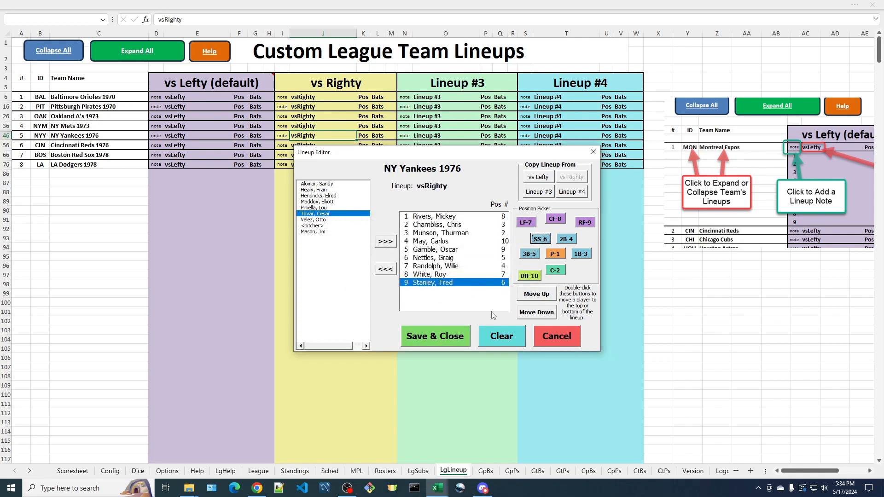
{"action": "left_click", "coordinate": [449, 339]}
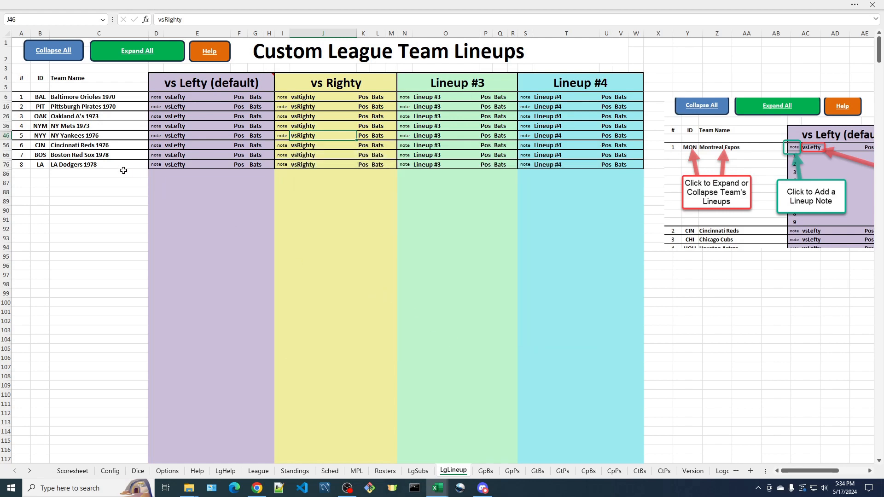
Review the preset lineups of the 1976 Yankees, 1973 Oakland A's and 1978 LA Dodgers by expanding each team
{"action": "left_click", "coordinate": [41, 136]}
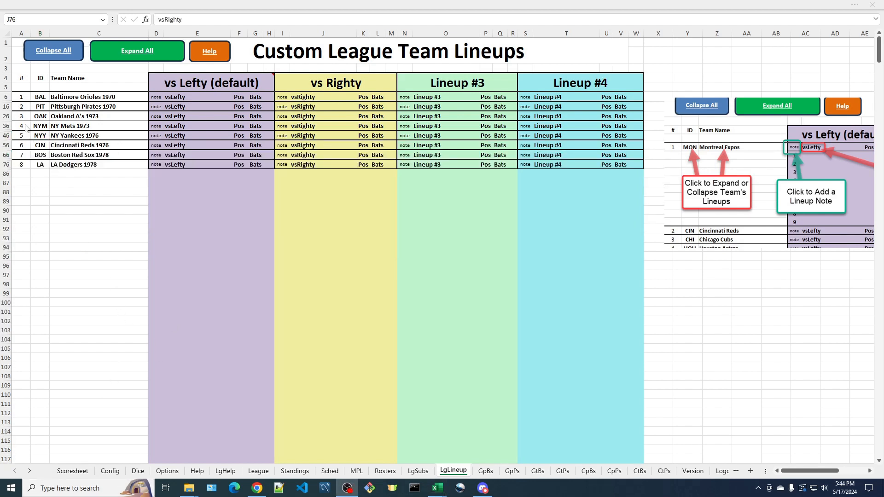
{"action": "left_click", "coordinate": [63, 117]}
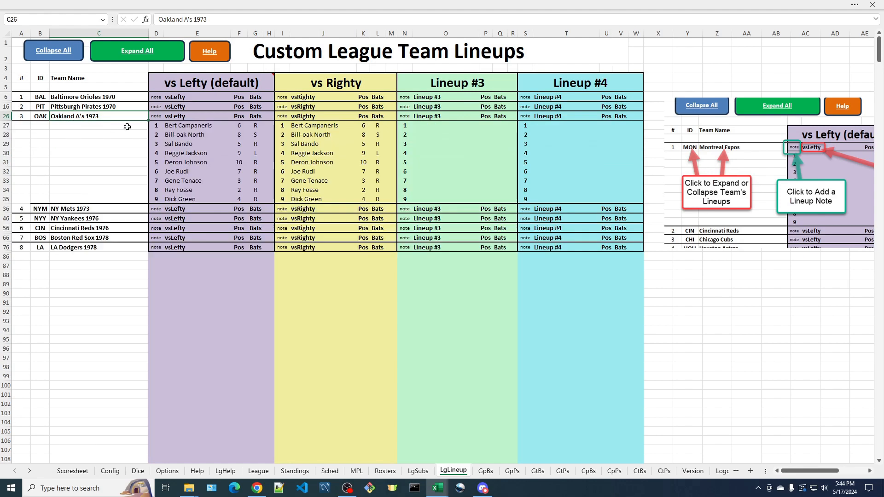
{"action": "left_click", "coordinate": [75, 219]}
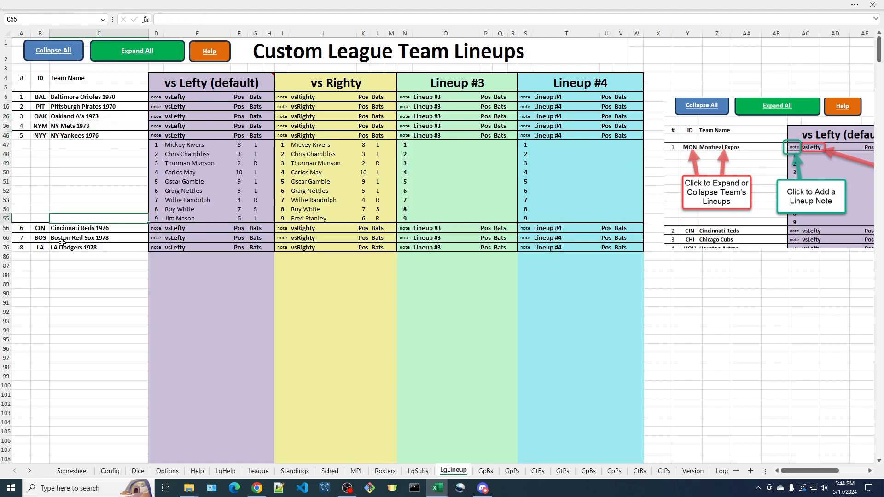
{"action": "left_click", "coordinate": [85, 248]}
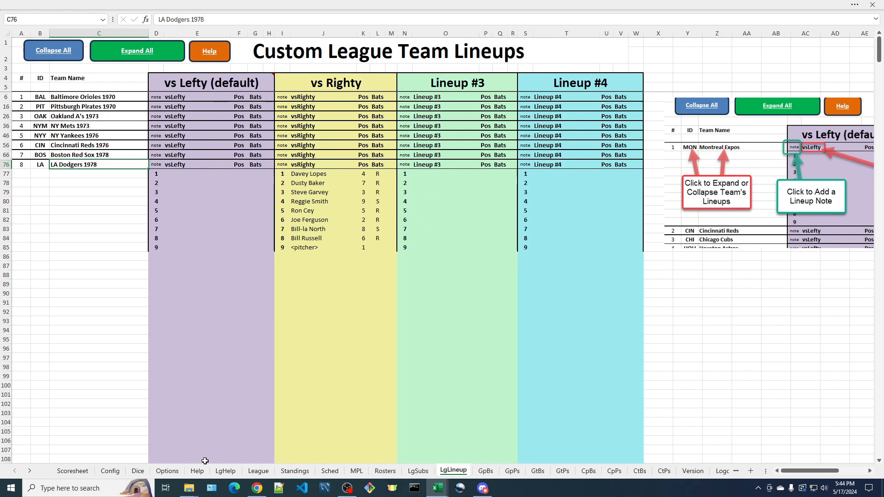
Look over the blank Scoresheet, and clear the sample labels from the batter custom rating columns on the Config sheet
{"action": "left_click", "coordinate": [74, 471]}
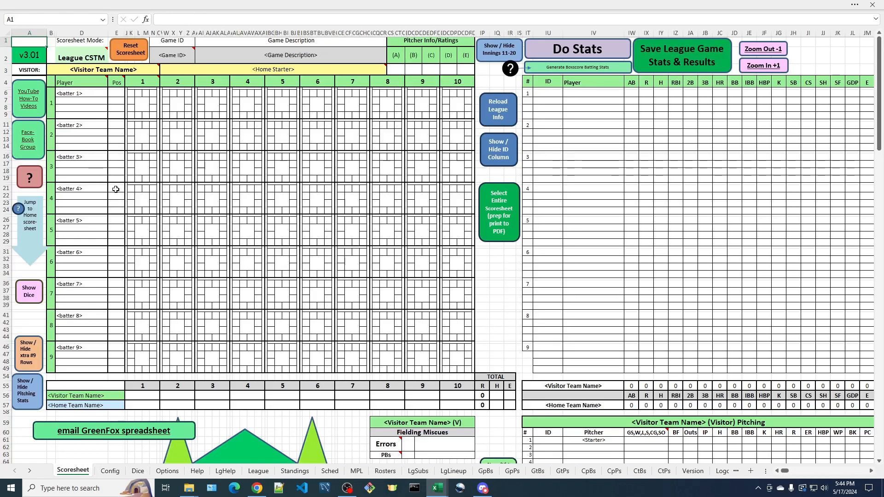
{"action": "mouse_move", "coordinate": [119, 84]}
{"action": "left_click", "coordinate": [111, 471]}
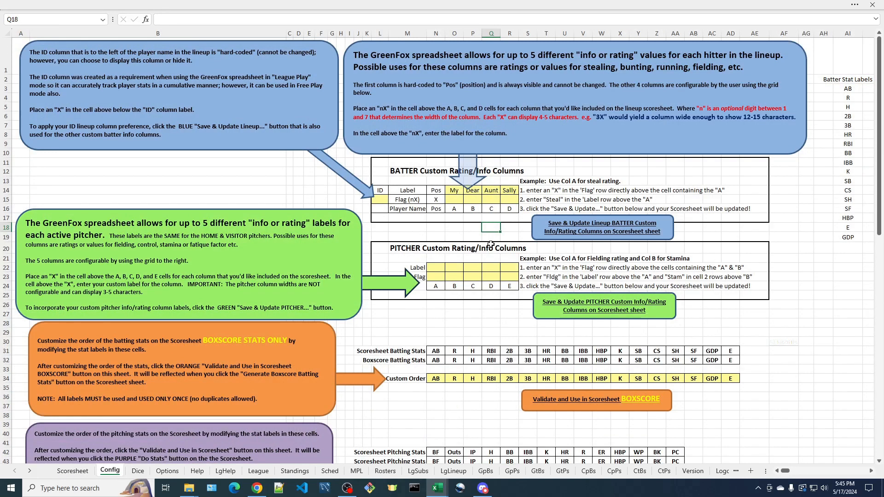
{"action": "left_click", "coordinate": [457, 191]}
{"action": "key", "text": "Right"}
{"action": "key", "text": "shift+Right"}
{"action": "key", "text": "shift+Right"}
{"action": "key", "text": "Delete"}
Label batter custom rating column A "Steal" and column B "Speed"
{"action": "left_click", "coordinate": [456, 189]}
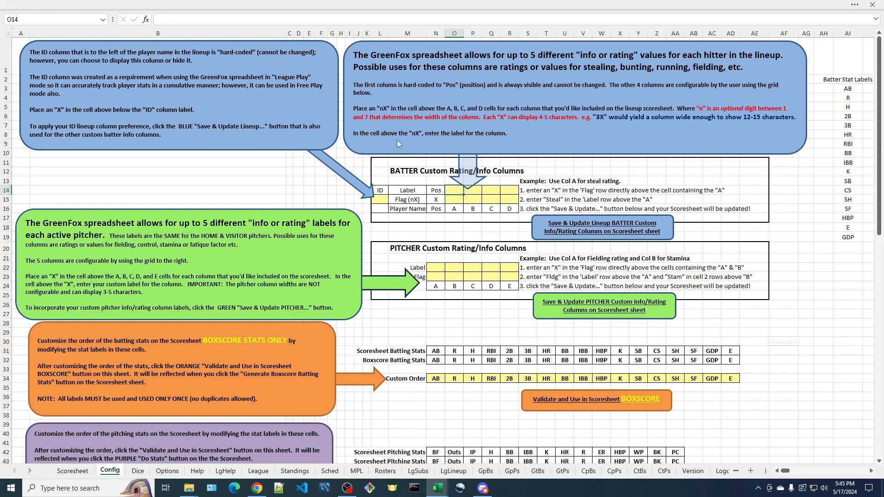
{"action": "left_click", "coordinate": [456, 199]}
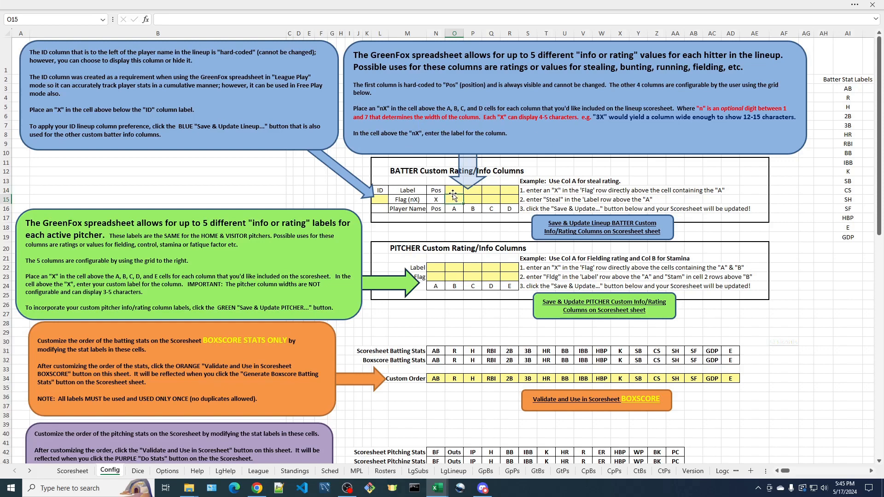
{"action": "left_click", "coordinate": [456, 190]}
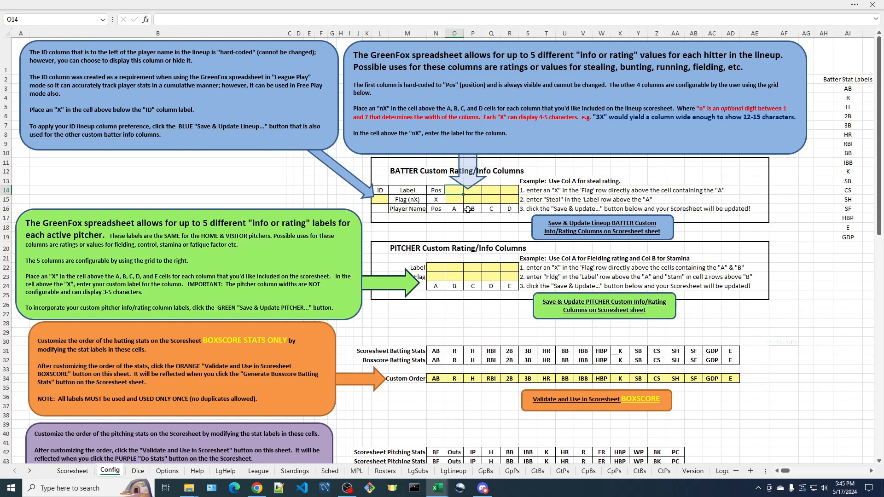
{"action": "type", "text": "Steal"}
{"action": "key", "text": "Tab"}
{"action": "type", "text": "Speed"}
{"action": "key", "text": "Tab"}
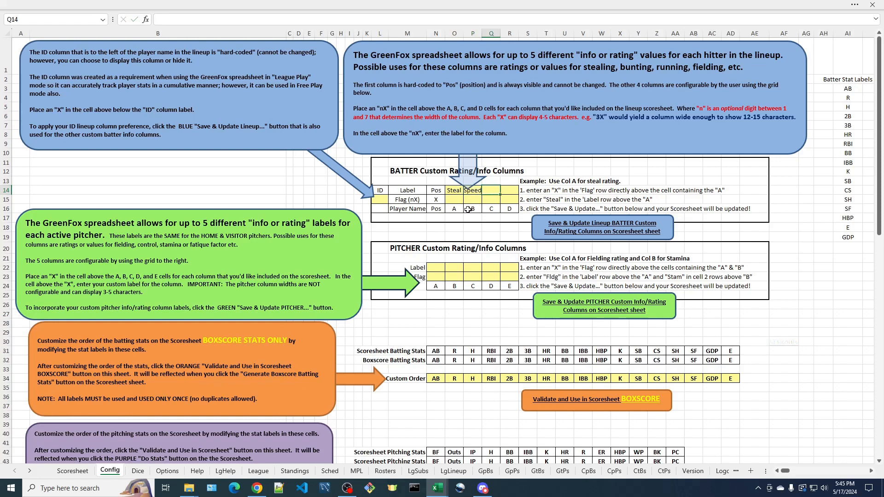
Label batter custom rating columns C "Arm" and D "Def", and flag all four columns A to D with "x"
{"action": "key", "text": "Tab"}
{"action": "type", "text": "Def"}
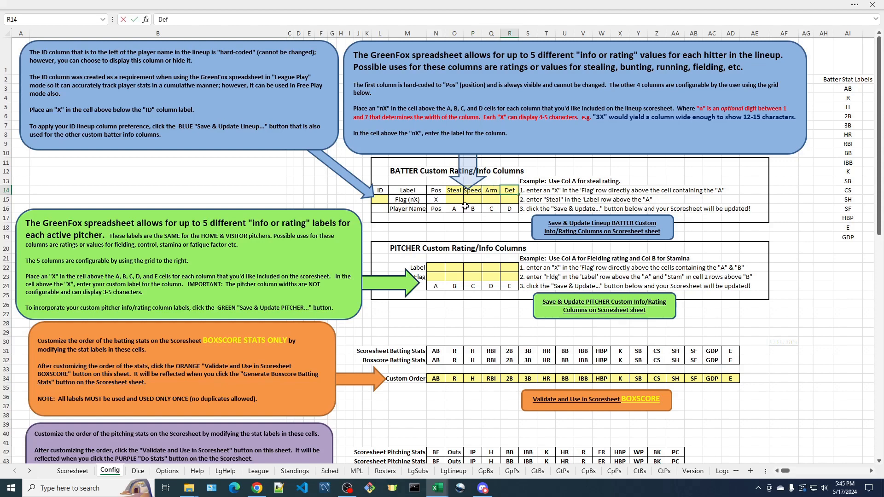
{"action": "left_click", "coordinate": [457, 200]}
{"action": "type", "text": "x"}
{"action": "key", "text": "Tab"}
{"action": "type", "text": "x"}
{"action": "key", "text": "Tab"}
{"action": "type", "text": "x"}
{"action": "key", "text": "Tab"}
{"action": "type", "text": "x"}
{"action": "key", "text": "Left"}
{"action": "key", "text": "Left"}
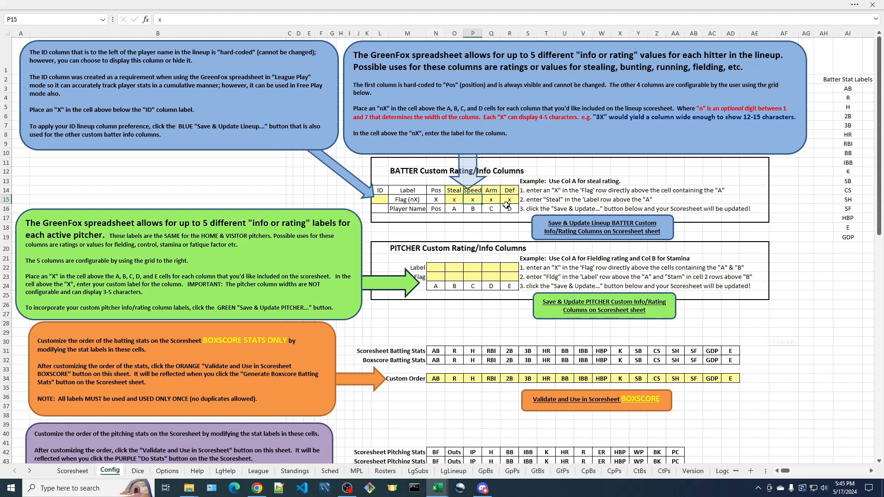
Flag pitcher custom rating columns A and B with an X, labelling A "End" and B "K rtg"
{"action": "left_click", "coordinate": [442, 277]}
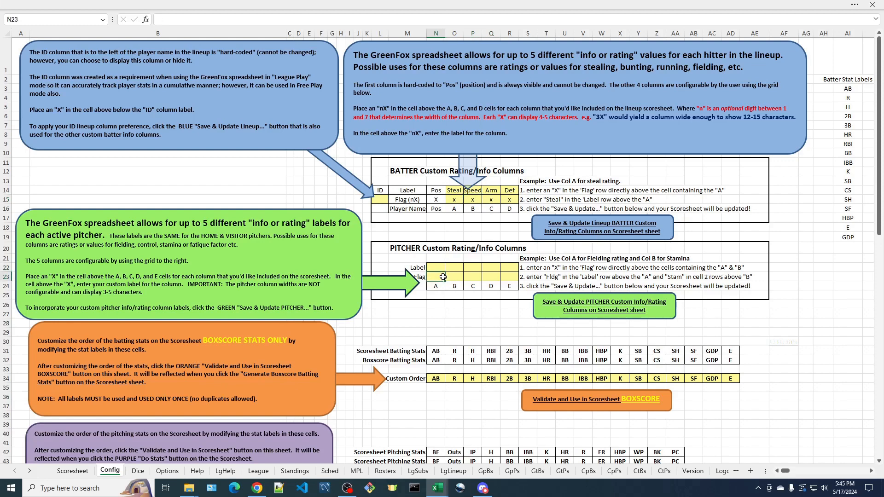
{"action": "type", "text": "x"}
{"action": "key", "text": "shift+Return"}
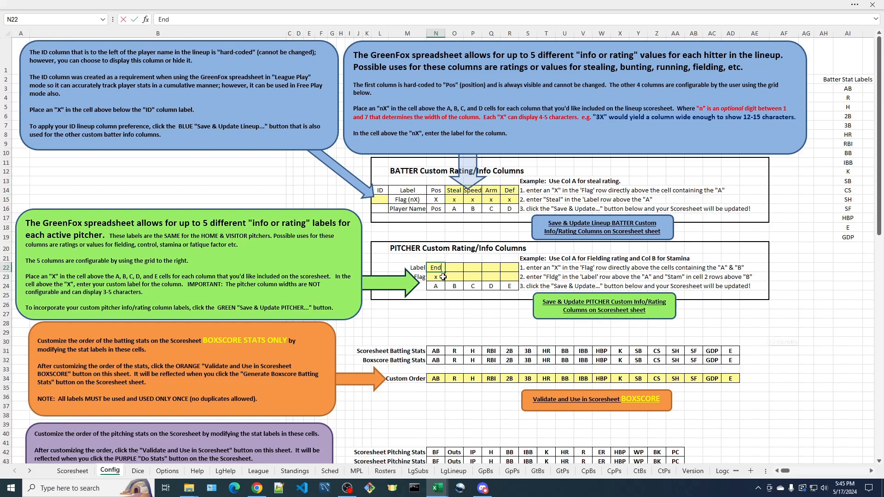
{"action": "type", "text": "End"}
{"action": "key", "text": "Down"}
{"action": "key", "text": "Right"}
{"action": "key", "text": "shift+Return"}
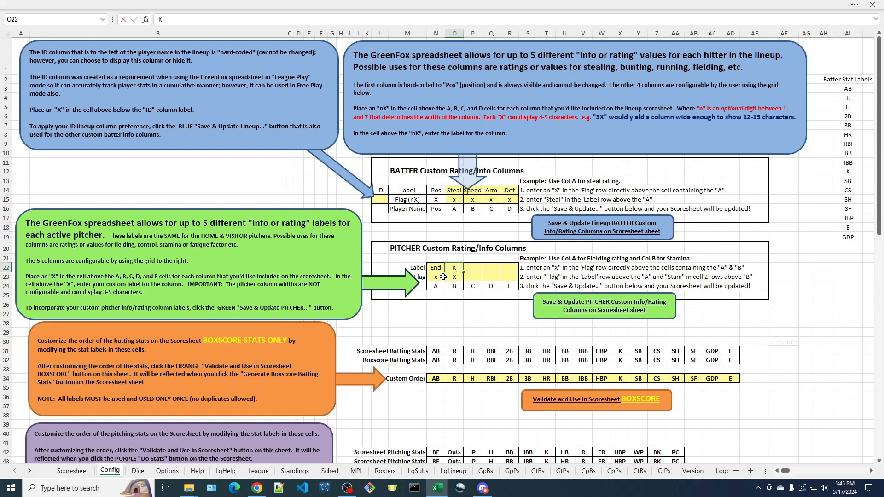
{"action": "type", "text": "K rtg"}
{"action": "key", "text": "Return"}
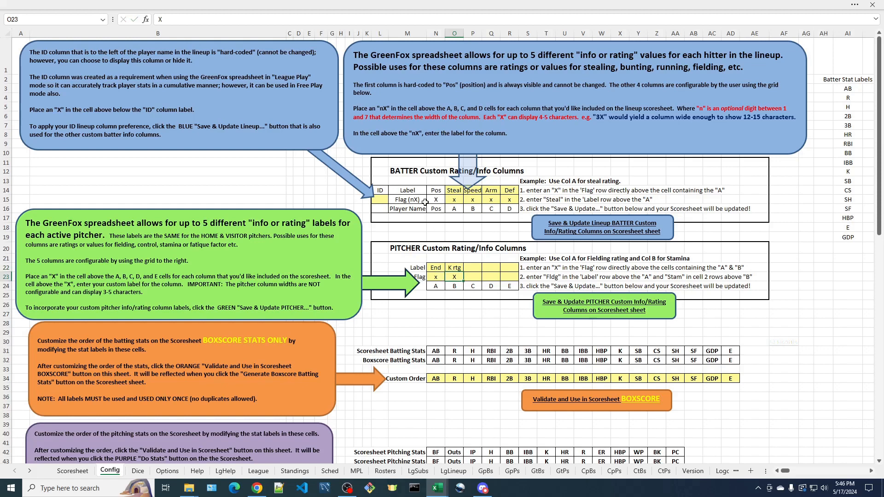
Save the batter custom rating columns to the Scoresheet, and accept updating the pitcher labels as well
{"action": "left_click", "coordinate": [595, 230]}
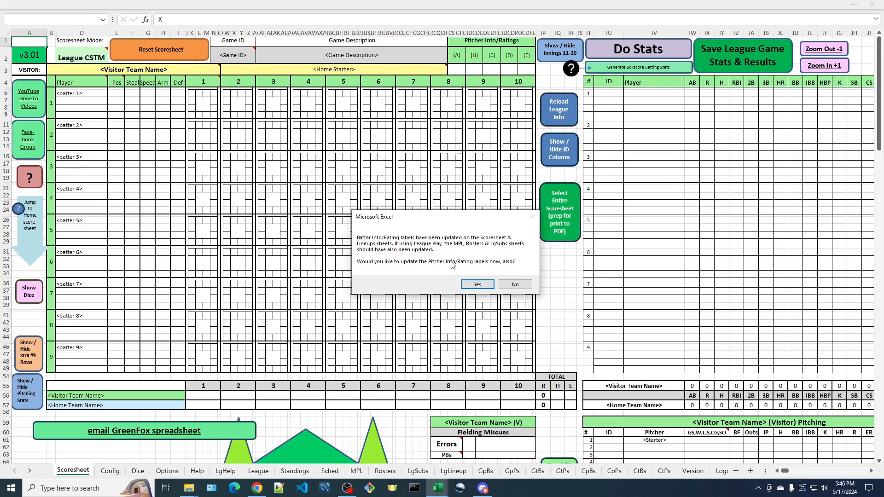
{"action": "left_click", "coordinate": [478, 285]}
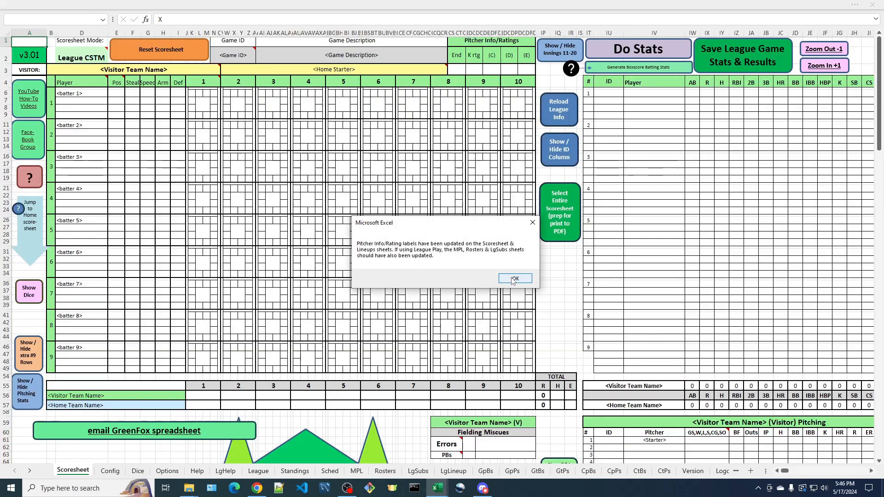
{"action": "left_click", "coordinate": [516, 279]}
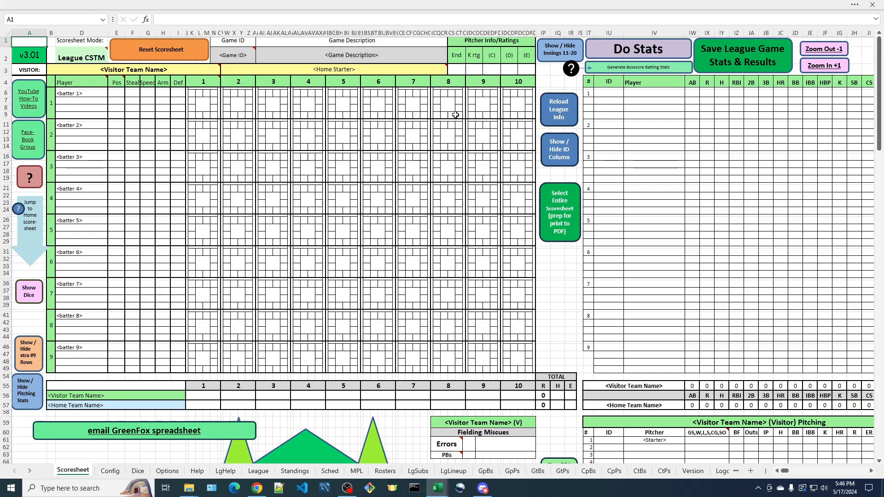
Examine the custom rating columns in the Scoresheet's home section and on the Rosters and MPL sheets
{"action": "scroll", "coordinate": [451, 245], "scroll_direction": "down", "scroll_amount": 5}
{"action": "scroll", "coordinate": [452, 246], "scroll_direction": "down", "scroll_amount": 5}
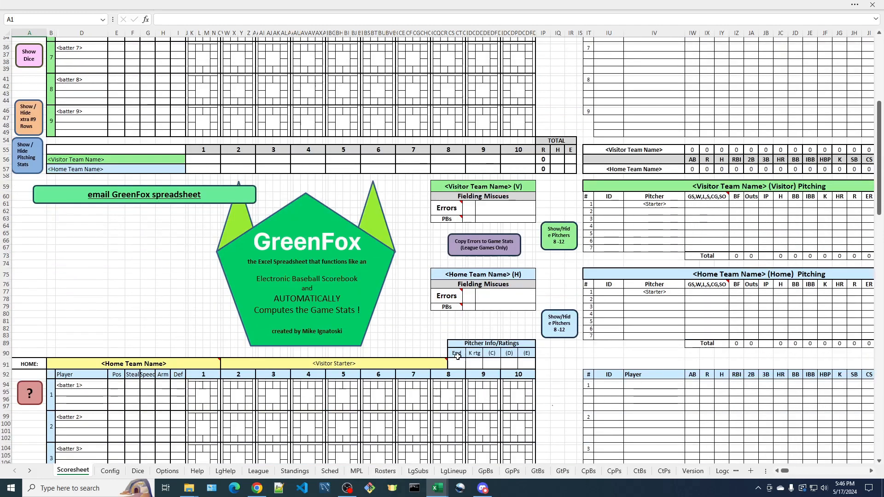
{"action": "scroll", "coordinate": [468, 346], "scroll_direction": "up", "scroll_amount": 10}
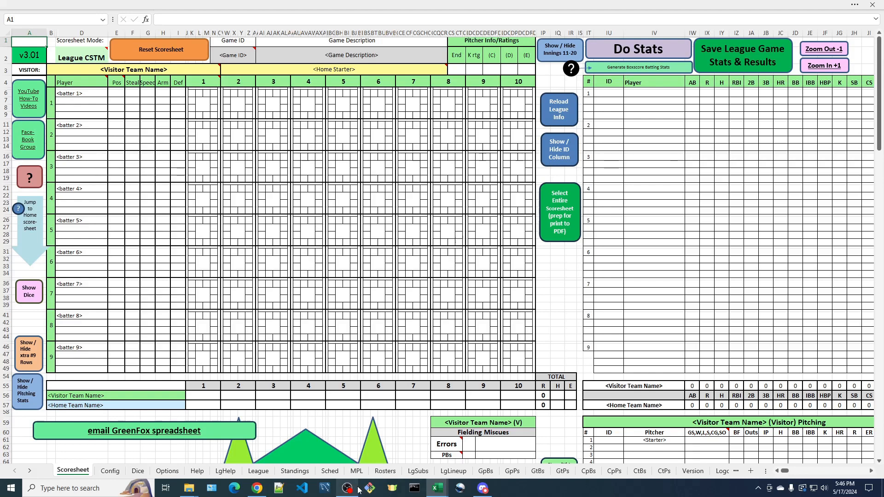
{"action": "left_click", "coordinate": [385, 472]}
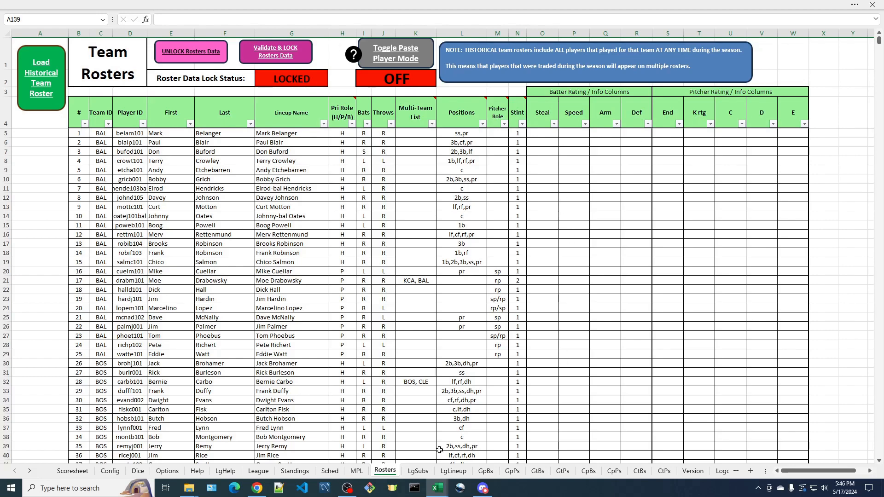
{"action": "left_click", "coordinate": [362, 472]}
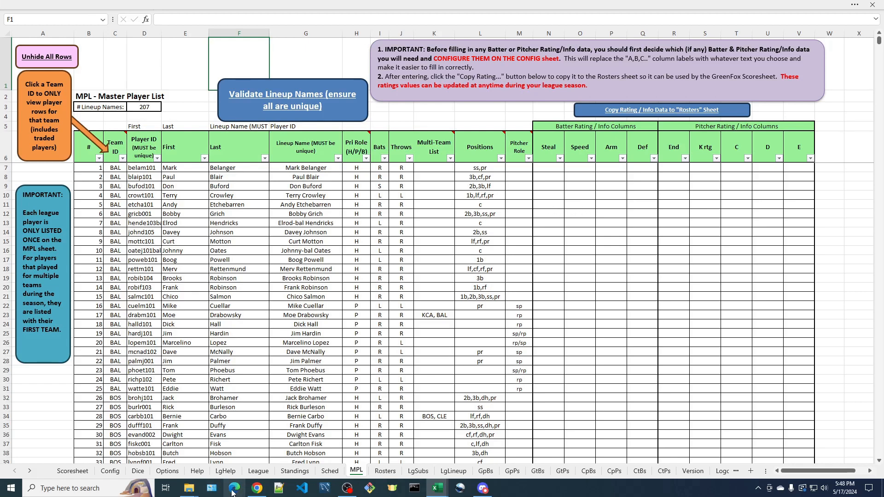
Clear all batter and pitcher custom rating labels and flags on the Config sheet
{"action": "left_click", "coordinate": [111, 471]}
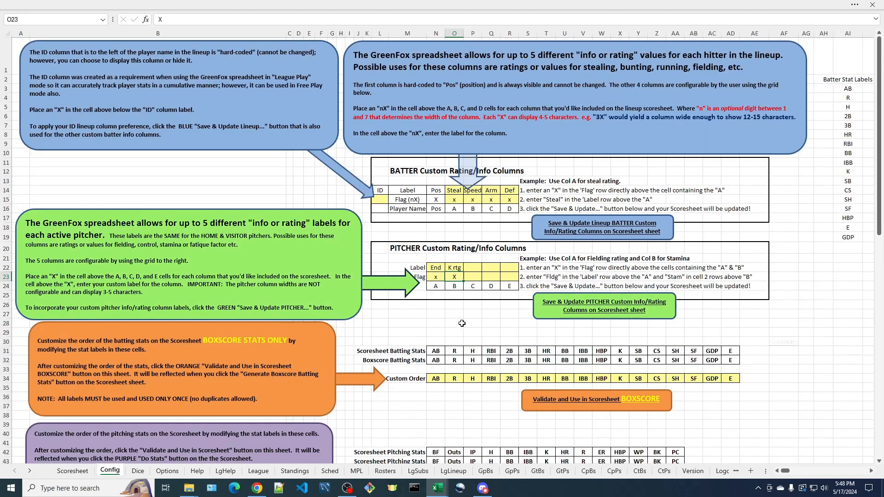
{"action": "left_click", "coordinate": [455, 198]}
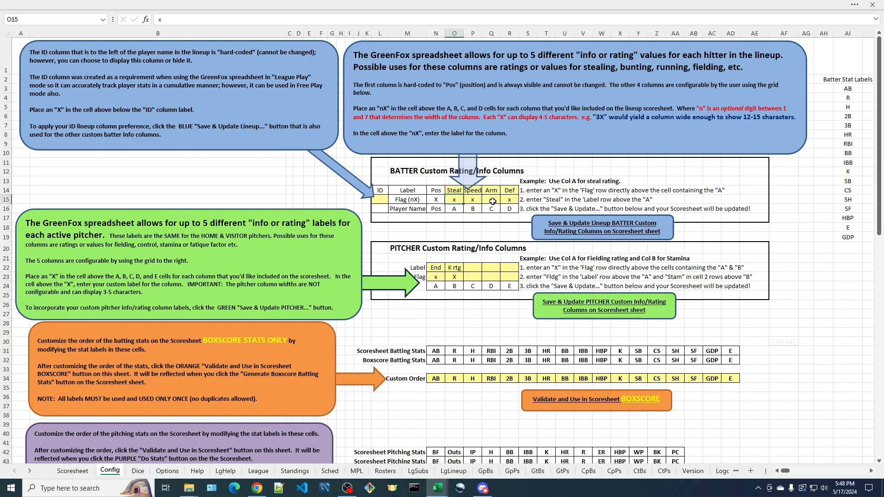
{"action": "left_click_drag", "start_coordinate": [454, 191], "coordinate": [510, 199]}
{"action": "key", "text": "Delete"}
{"action": "left_click_drag", "start_coordinate": [440, 267], "coordinate": [456, 275]}
{"action": "key", "text": "Delete"}
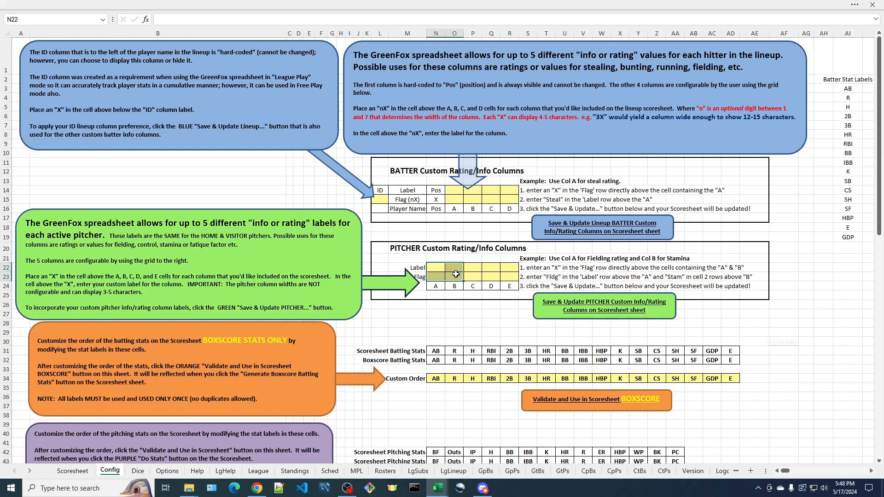
Save the cleared batter and pitcher rating columns to the Scoresheet
{"action": "left_click", "coordinate": [571, 238]}
{"action": "left_click", "coordinate": [477, 285]}
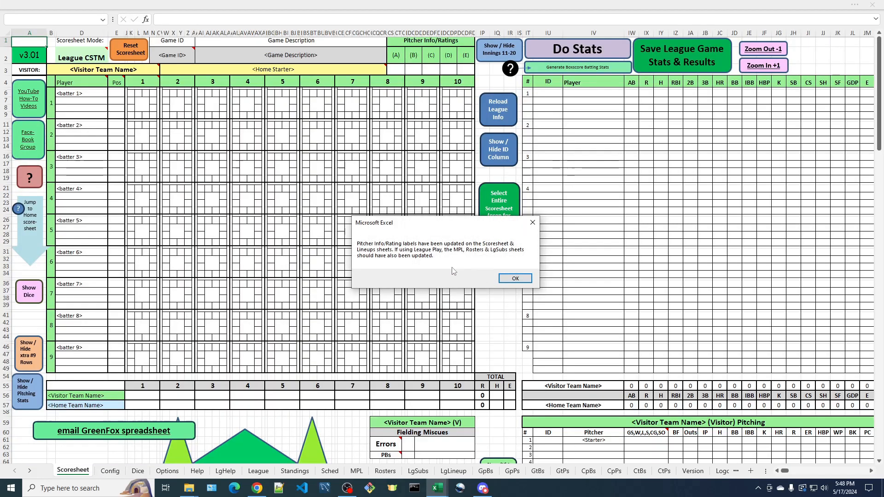
{"action": "left_click", "coordinate": [518, 277]}
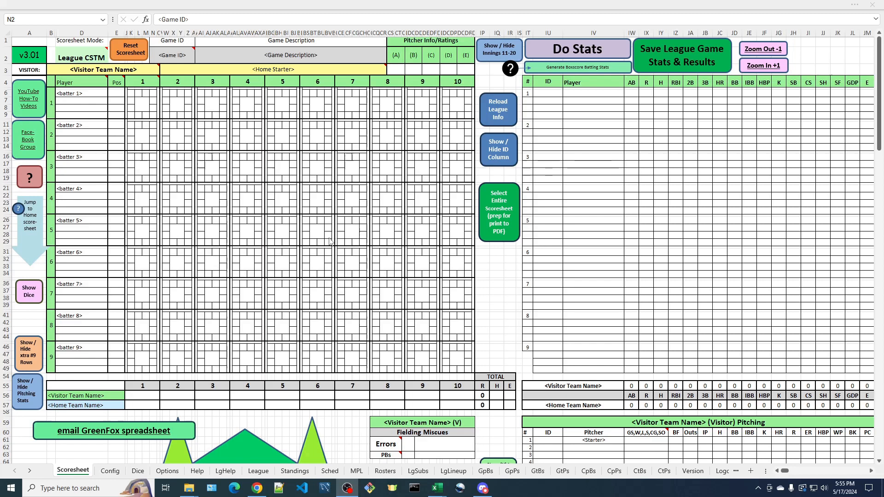
View the Sched sheet, and start selecting a game from the Scoresheet's Game ID cell
{"action": "left_click", "coordinate": [330, 474]}
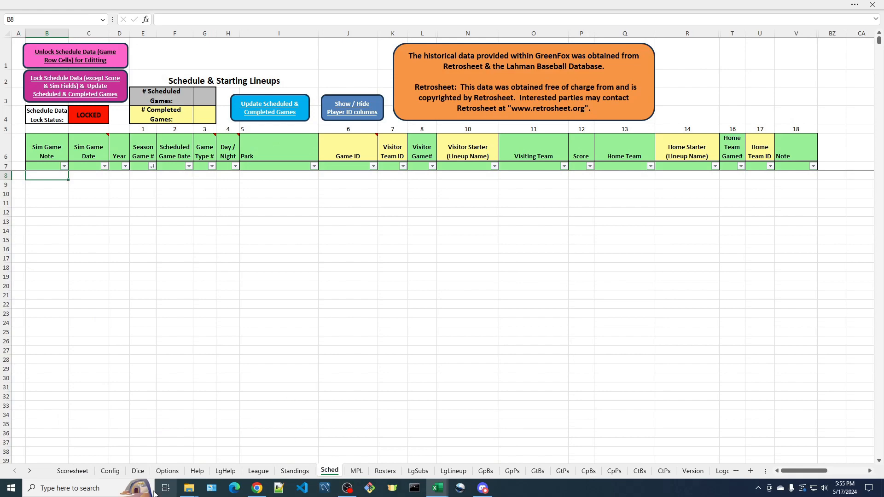
{"action": "left_click", "coordinate": [80, 476]}
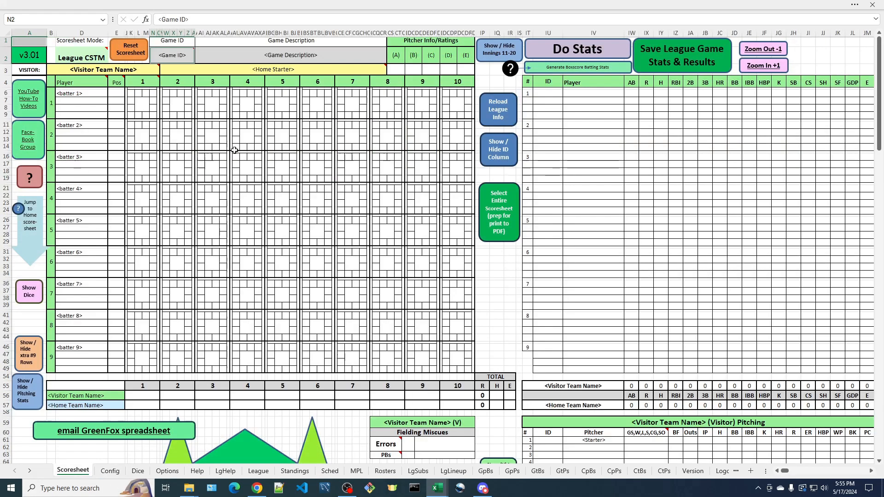
{"action": "mouse_move", "coordinate": [166, 67]}
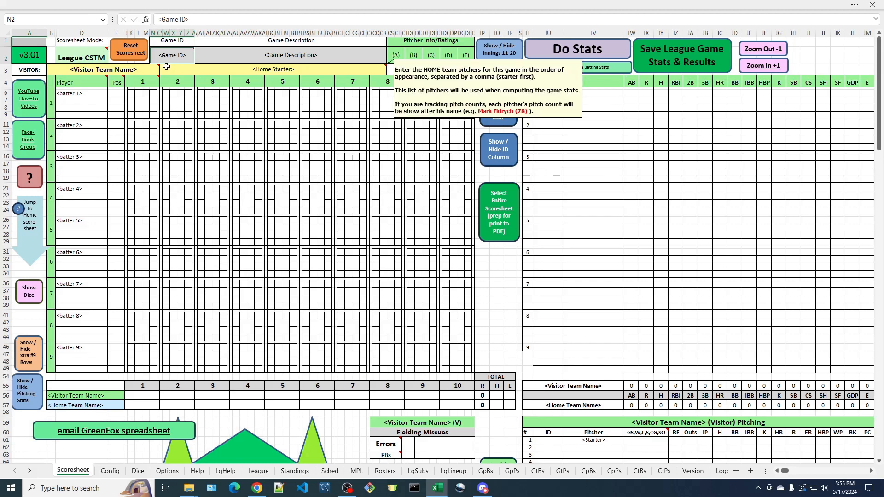
{"action": "left_click", "coordinate": [180, 57]}
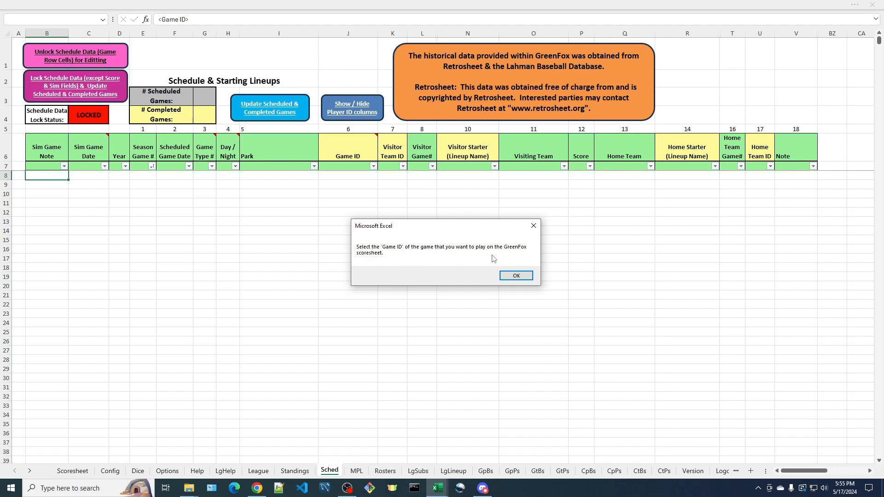
{"action": "left_click", "coordinate": [517, 277]}
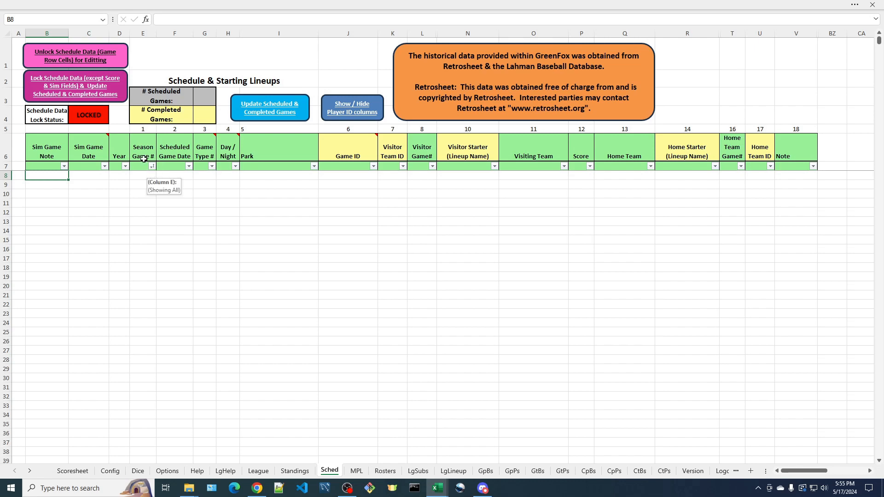
Unlock the schedule data for editing and close the notice
{"action": "left_click", "coordinate": [71, 56]}
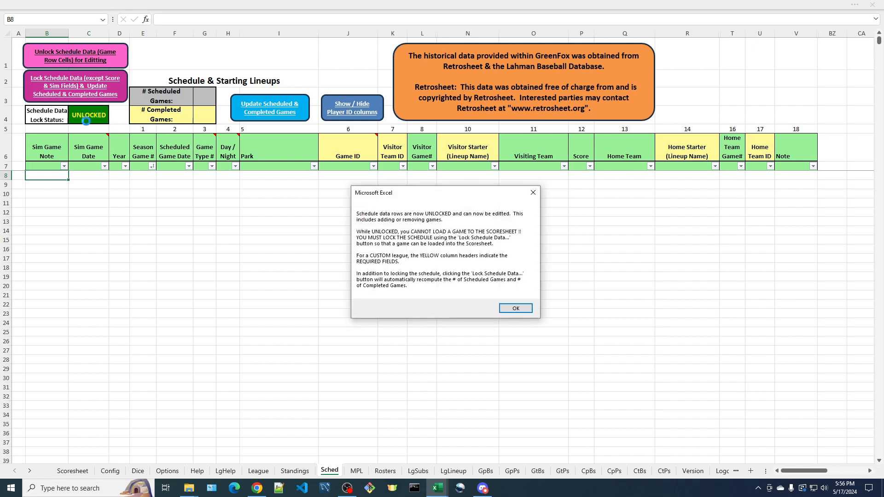
{"action": "left_click_drag", "start_coordinate": [475, 195], "coordinate": [423, 181]}
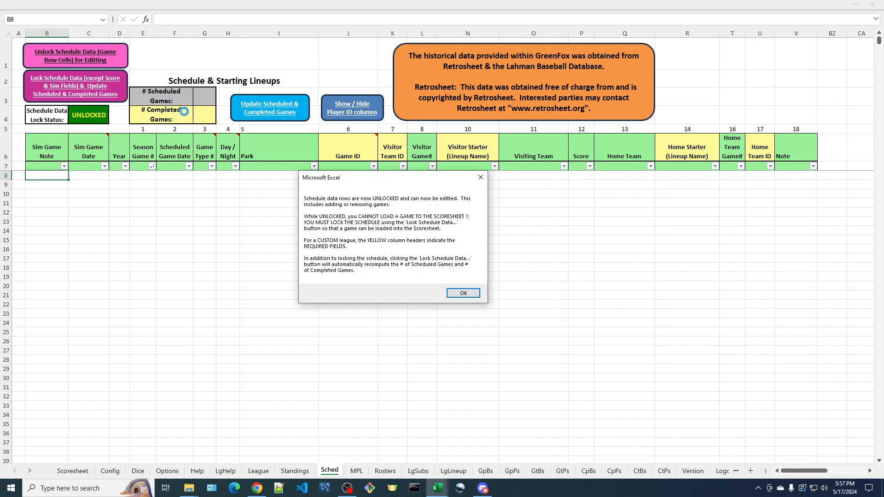
{"action": "left_click", "coordinate": [463, 293]}
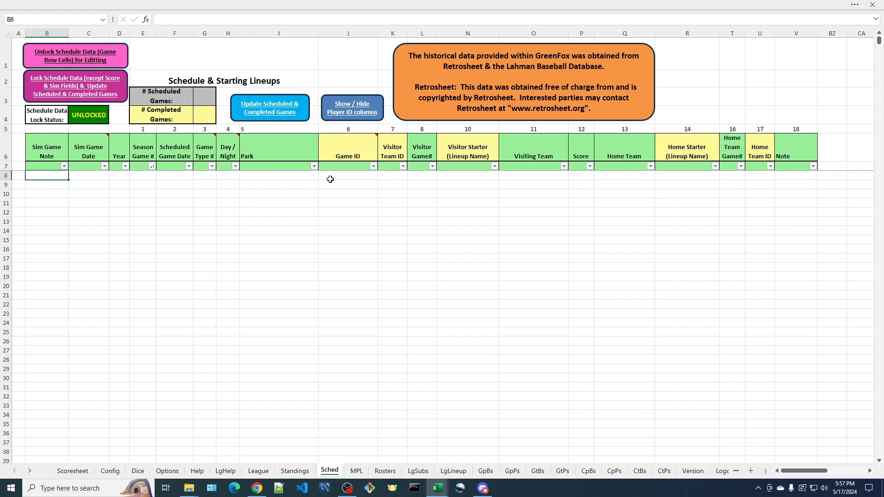
Enter Game ID "Game1" with Visitor Team ID "NYY" in the first schedule row
{"action": "left_click", "coordinate": [351, 176]}
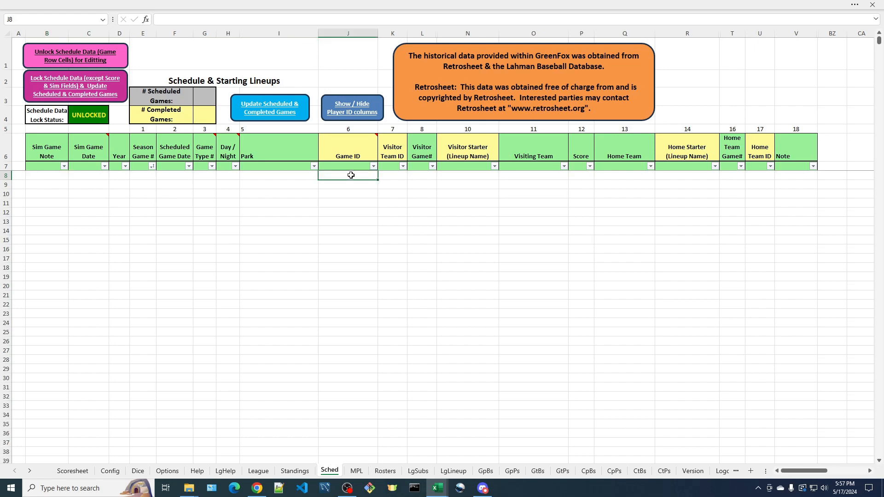
{"action": "double_click", "coordinate": [351, 175]}
{"action": "type", "text": "Game1"}
{"action": "left_click", "coordinate": [394, 175]}
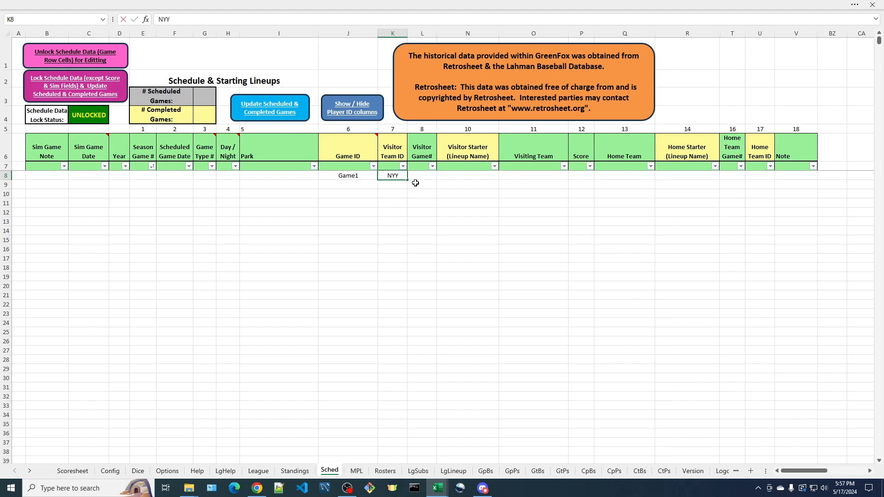
{"action": "left_click", "coordinate": [277, 416]}
Check the team IDs on the League and LgLineup sheets, and set Game1's Home Team ID to "OAK" on the Sched sheet
{"action": "left_click", "coordinate": [258, 471]}
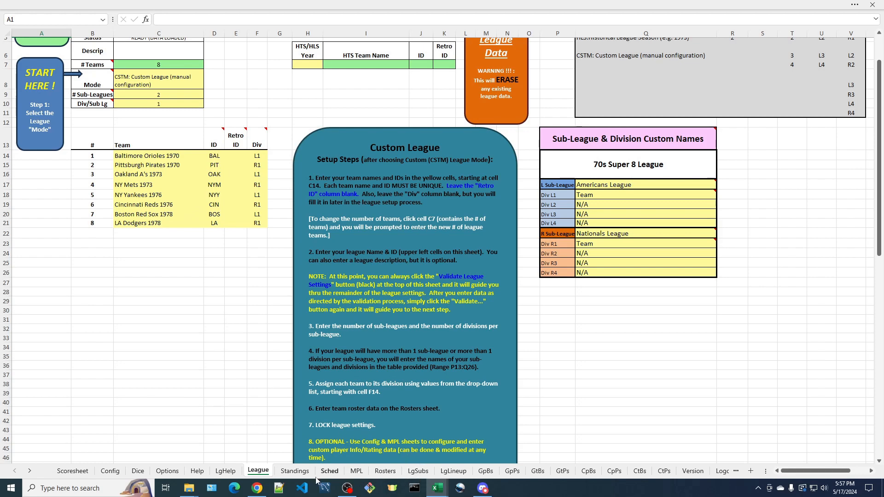
{"action": "left_click", "coordinate": [454, 473]}
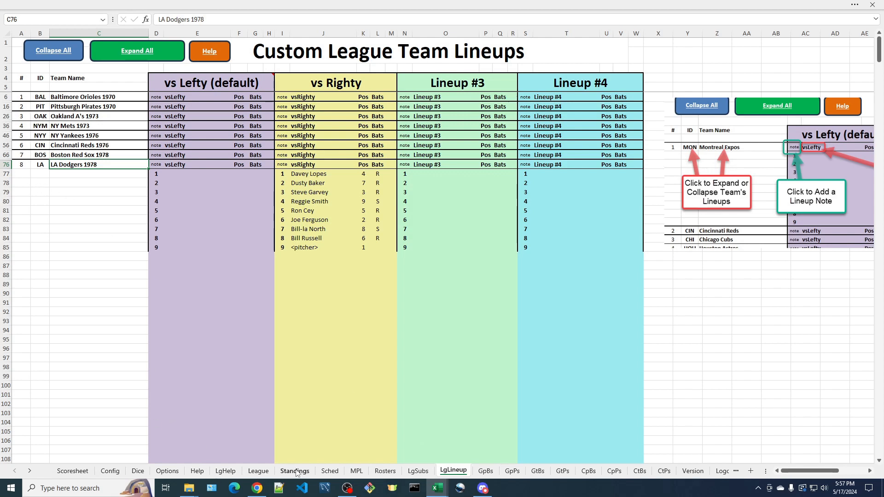
{"action": "left_click", "coordinate": [336, 472]}
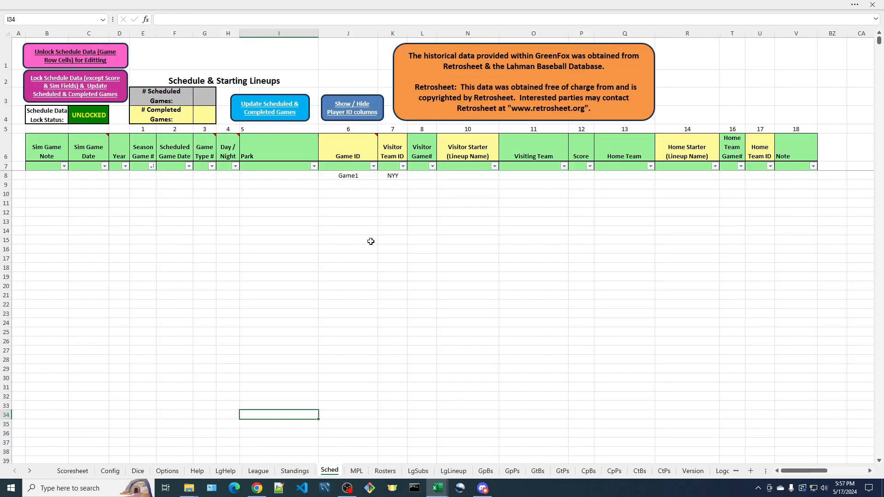
{"action": "left_click", "coordinate": [762, 176]}
{"action": "type", "text": "O"}
{"action": "key", "text": "Return"}
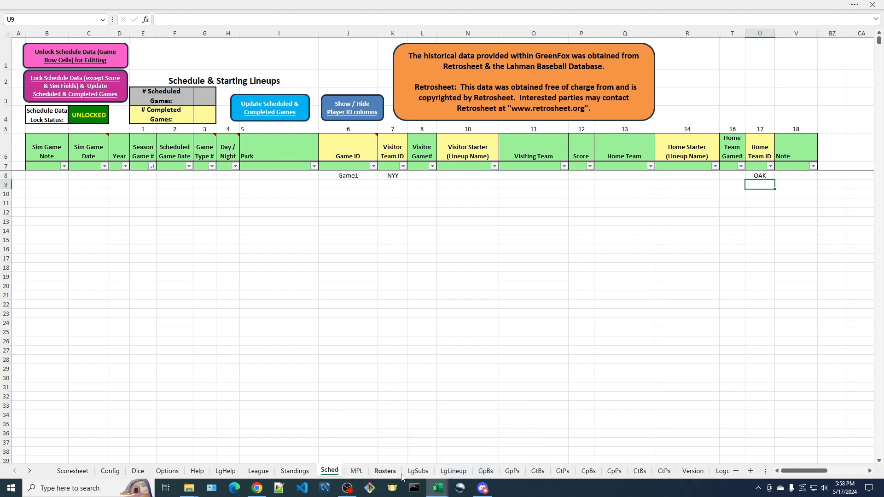
Filter the Rosters sheet by Team ID to only NYY and OAK
{"action": "left_click", "coordinate": [386, 471]}
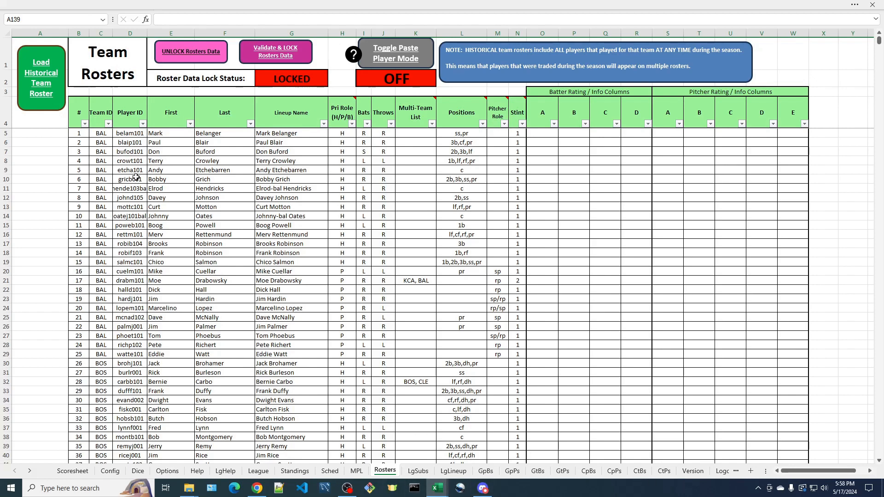
{"action": "left_click", "coordinate": [108, 124]}
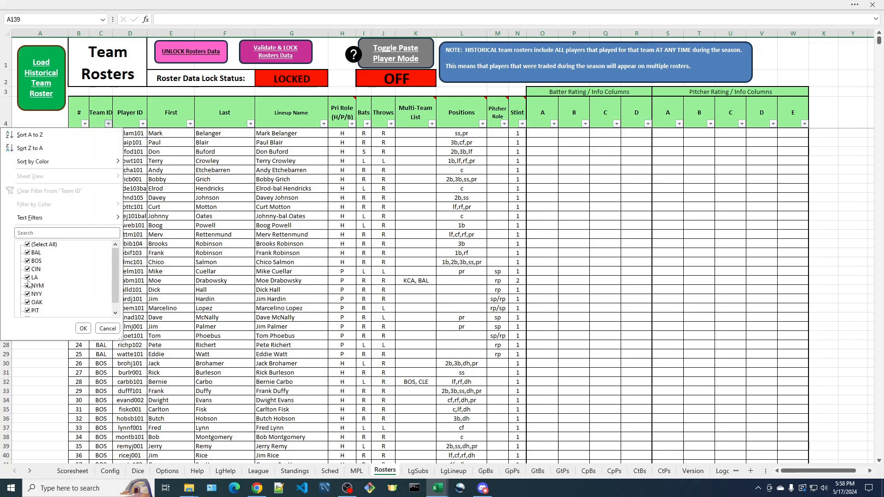
{"action": "left_click", "coordinate": [28, 244]}
{"action": "left_click", "coordinate": [27, 294]}
{"action": "left_click", "coordinate": [27, 303]}
{"action": "left_click", "coordinate": [83, 328]}
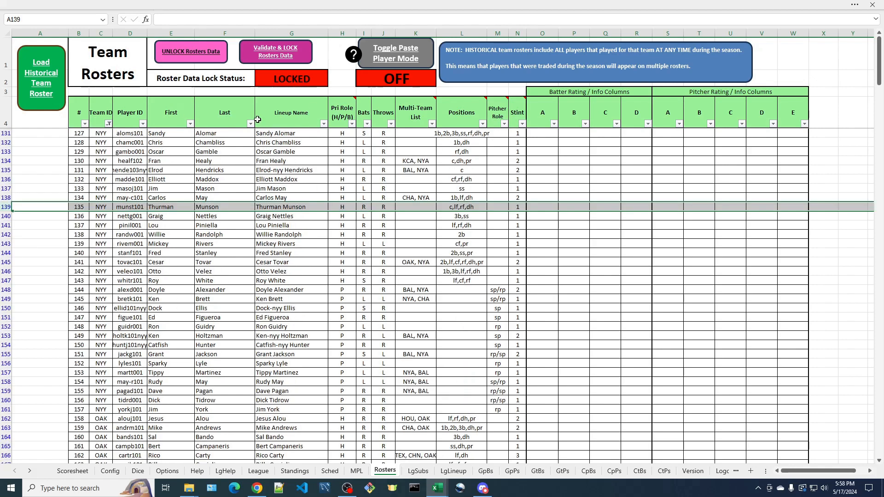
Filter the Rosters sheet further to primary role P and pitcher role sp only
{"action": "left_click", "coordinate": [352, 124]}
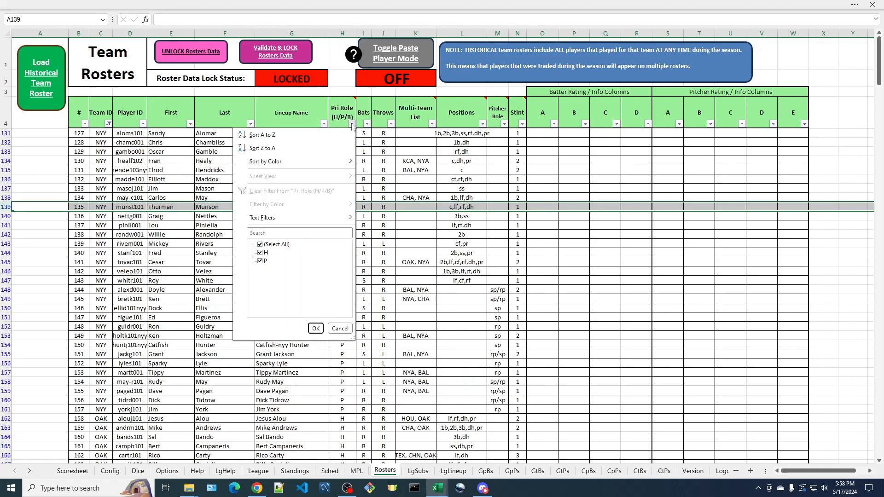
{"action": "left_click", "coordinate": [261, 245]}
{"action": "left_click", "coordinate": [261, 261]}
{"action": "left_click", "coordinate": [316, 328]}
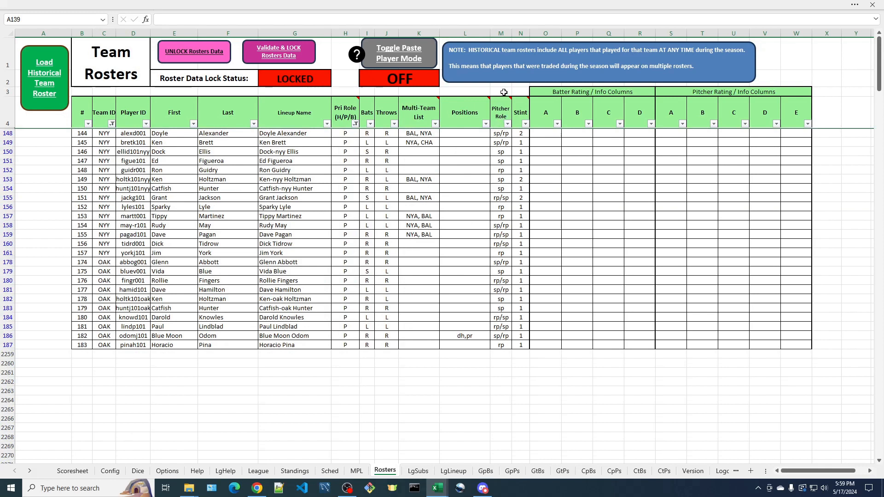
{"action": "left_click", "coordinate": [508, 123]}
{"action": "left_click", "coordinate": [416, 244]}
{"action": "left_click", "coordinate": [416, 269]}
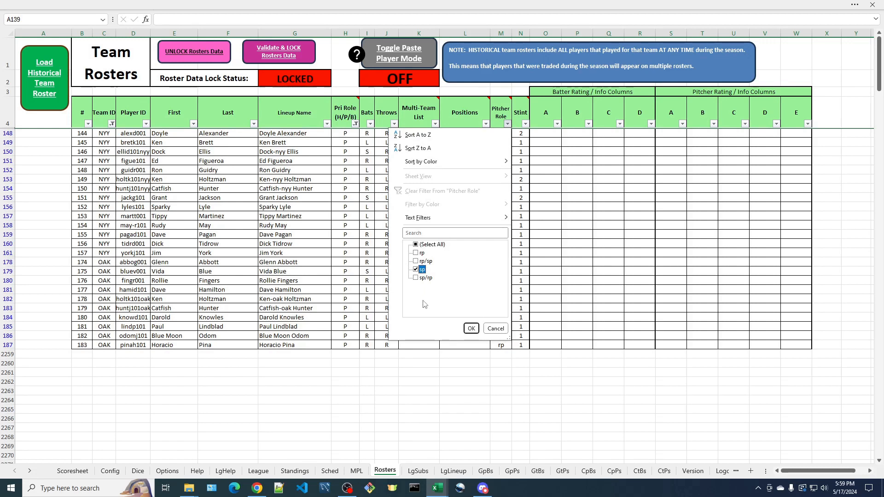
{"action": "left_click", "coordinate": [473, 331]}
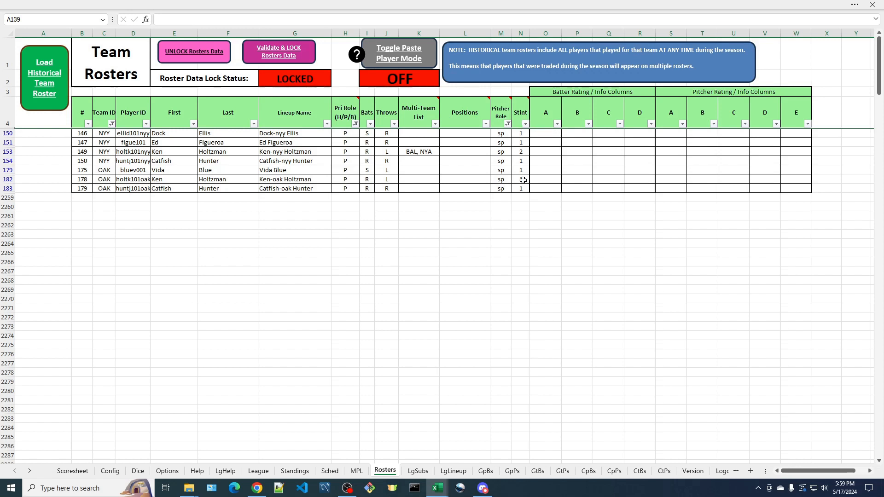
Copy Ed Figueroa's lineup name from the Rosters sheet and paste it as a value into Game1's Visitor Starter on the Sched sheet
{"action": "mouse_move", "coordinate": [524, 118]}
{"action": "right_click", "coordinate": [282, 143]}
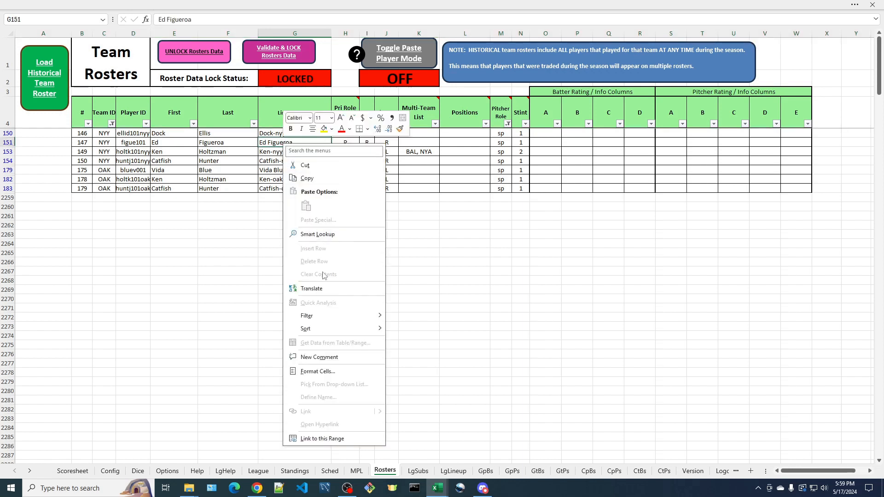
{"action": "left_click", "coordinate": [308, 180]}
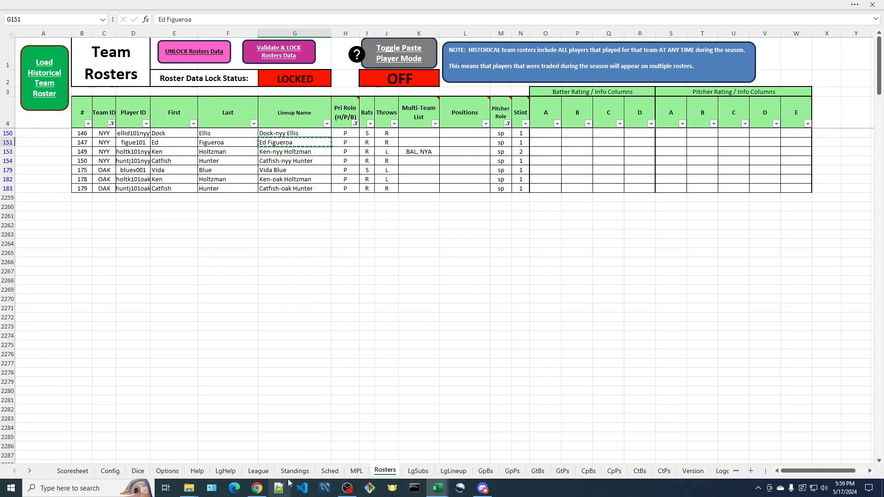
{"action": "left_click", "coordinate": [331, 472]}
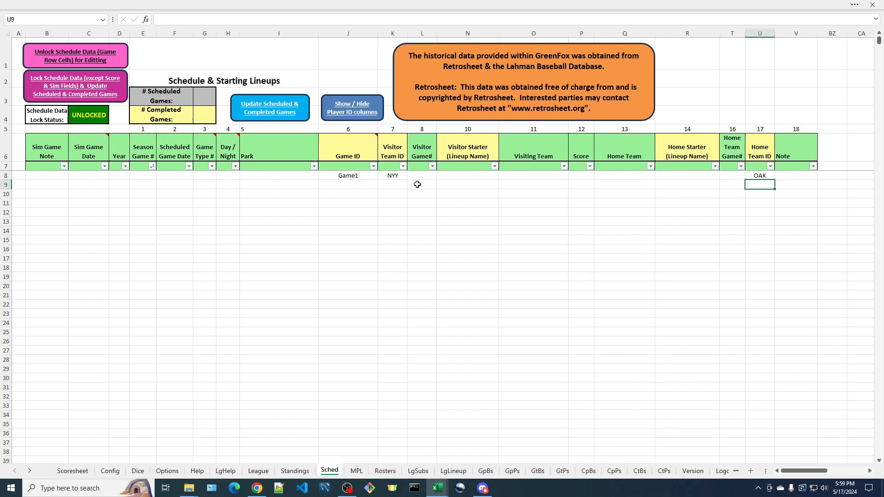
{"action": "right_click", "coordinate": [466, 177]}
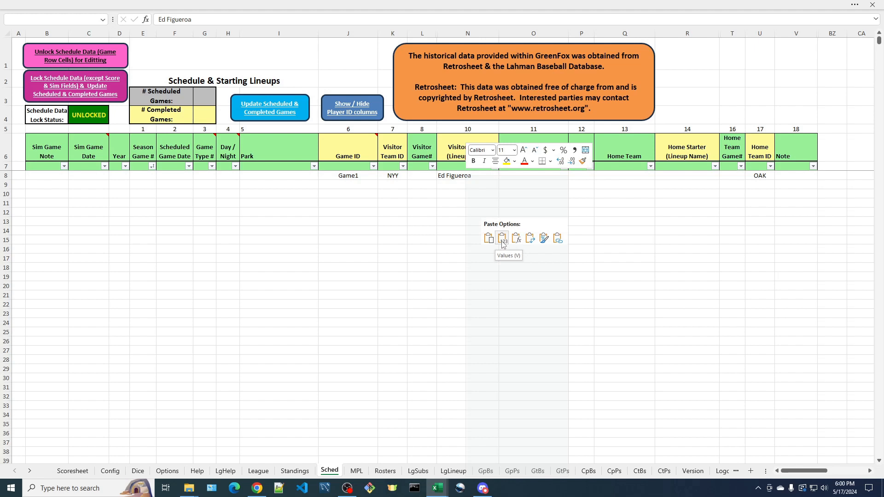
{"action": "left_click", "coordinate": [502, 238]}
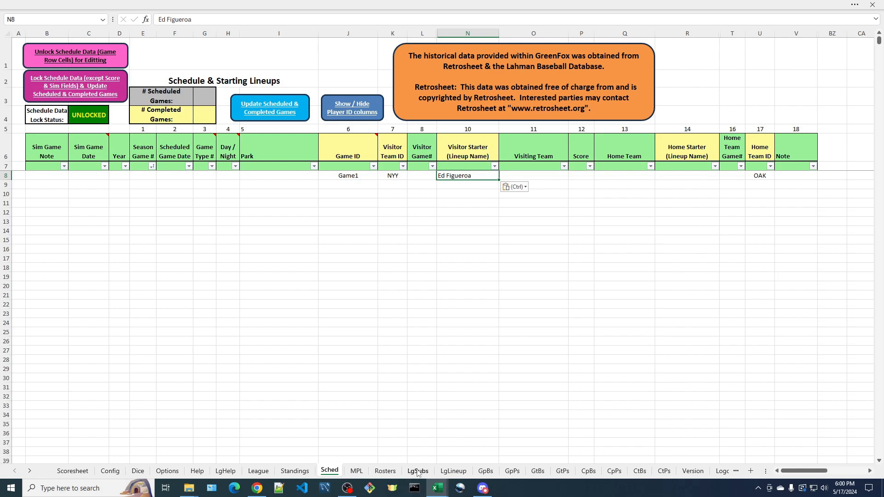
Copy the lineup name "Catfish-oak Hunter" from the Rosters sheet and paste it as a value into Game1's Home Starter on the Sched sheet
{"action": "left_click", "coordinate": [385, 471]}
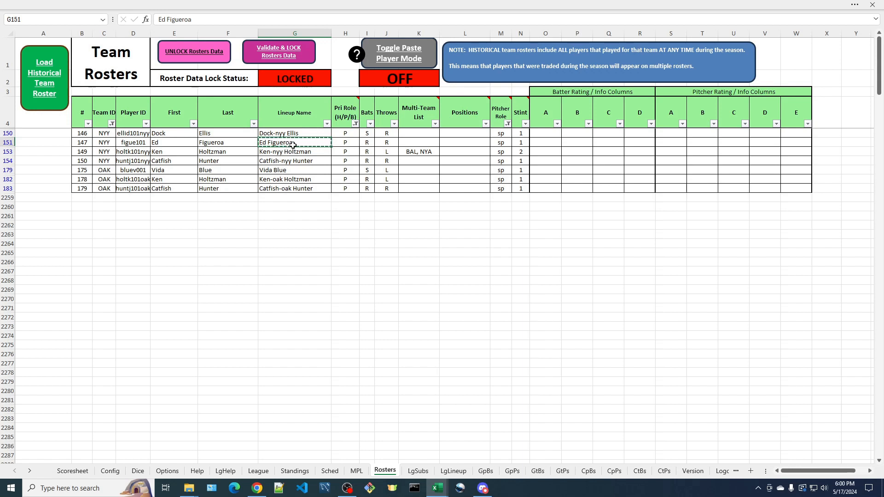
{"action": "key", "text": "Escape"}
{"action": "left_click", "coordinate": [295, 189]}
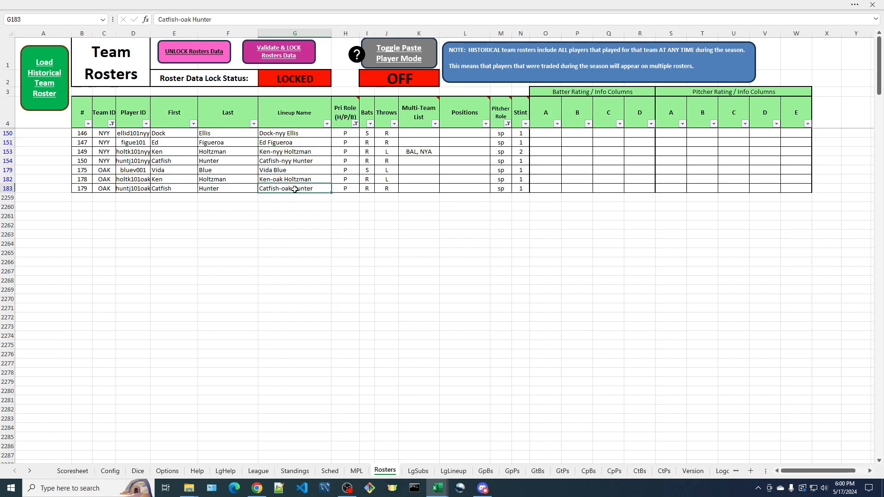
{"action": "key", "text": "ctrl+c"}
{"action": "left_click", "coordinate": [333, 472]}
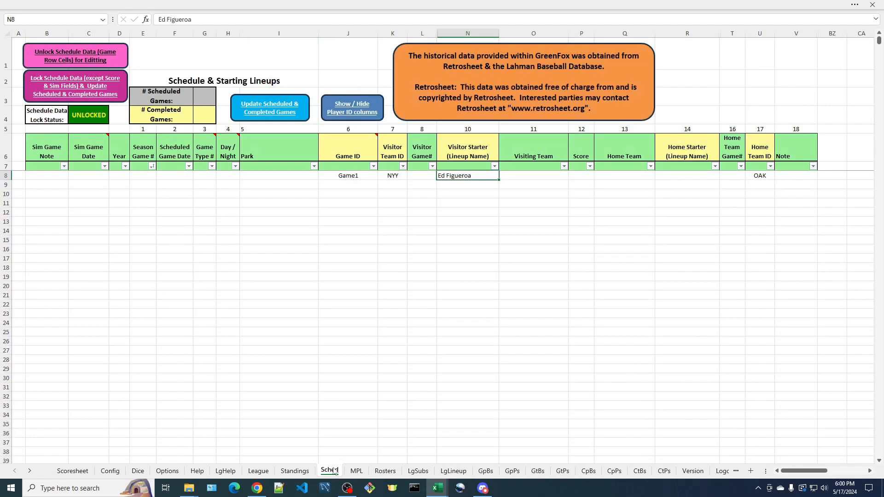
{"action": "right_click", "coordinate": [682, 177]}
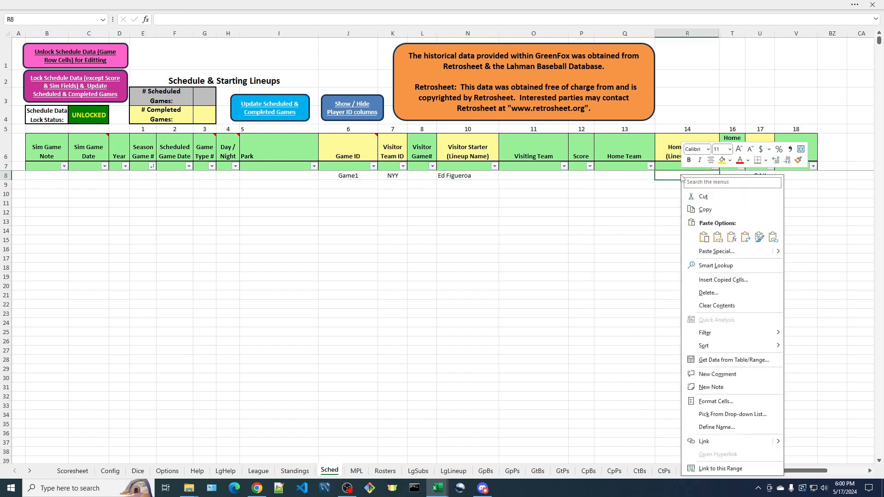
{"action": "left_click", "coordinate": [720, 243]}
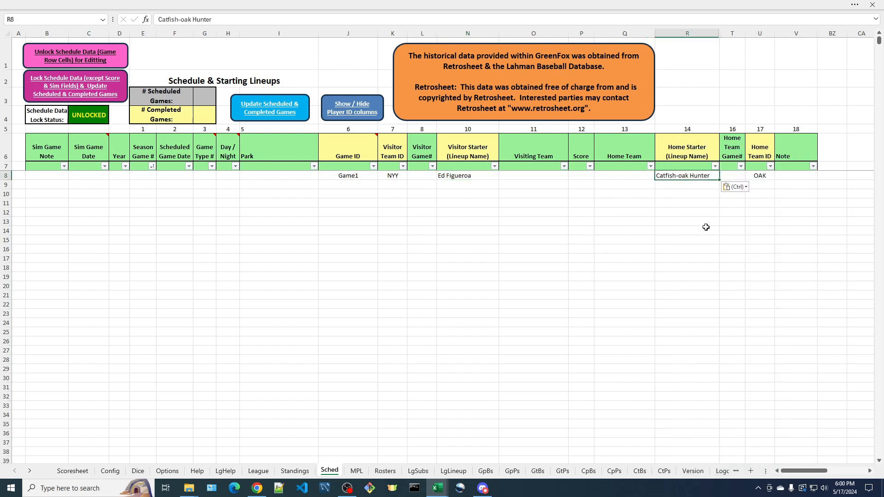
{"action": "left_click", "coordinate": [692, 215]}
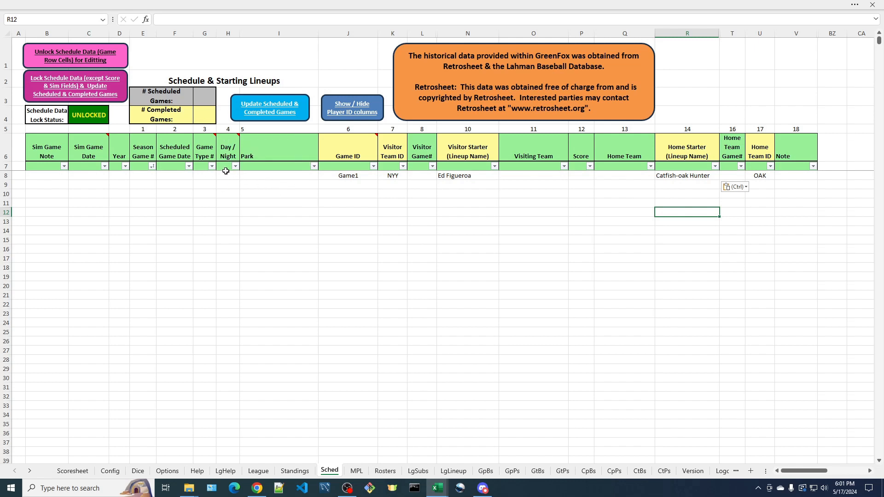
Set Game1's Game Type # to 0 and Day/Night to D
{"action": "mouse_move", "coordinate": [206, 146]}
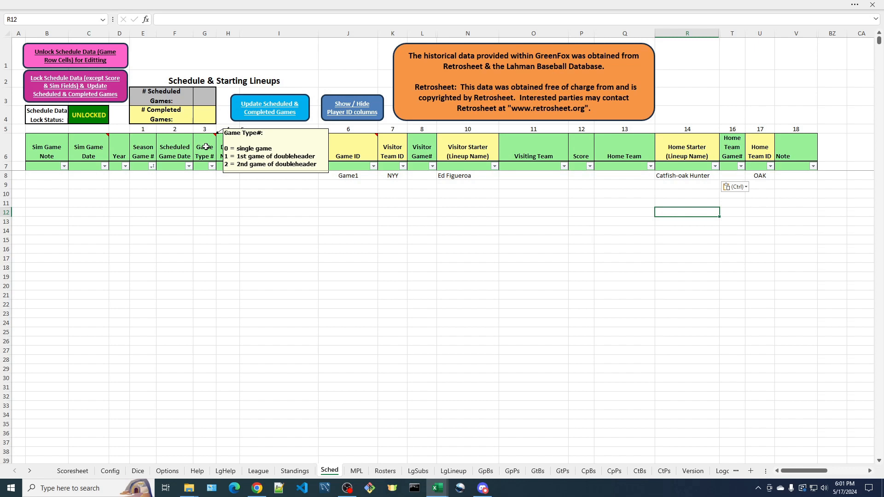
{"action": "left_click", "coordinate": [205, 176]}
{"action": "type", "text": "0"}
{"action": "left_click", "coordinate": [227, 177]}
{"action": "mouse_move", "coordinate": [231, 155]}
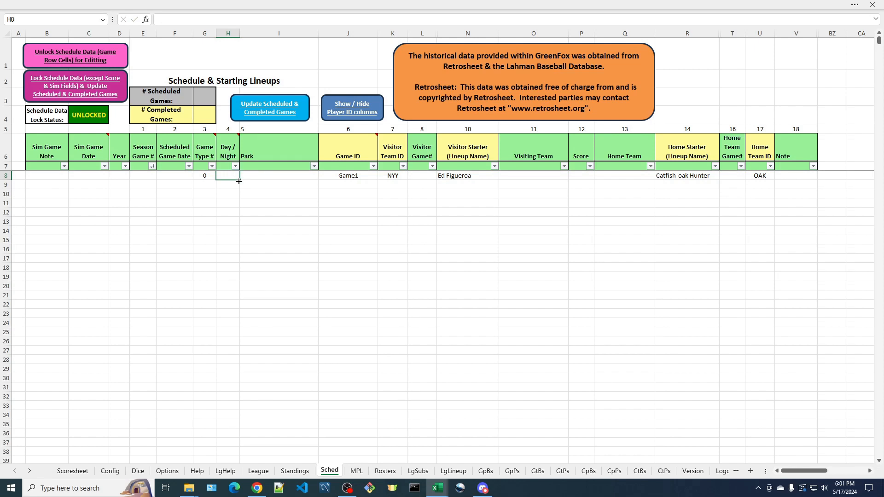
{"action": "type", "text": "D"}
{"action": "key", "text": "Tab"}
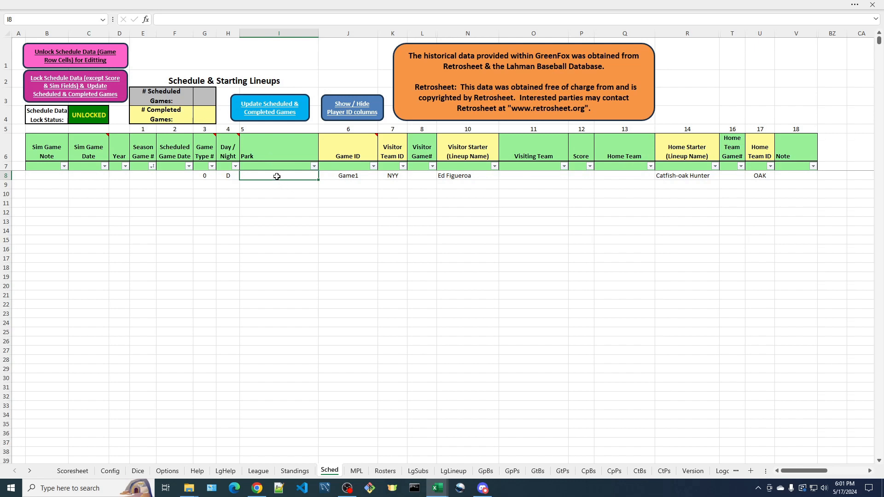
Enter "Oakland Colliseum" as the Park for Game1
{"action": "type", "text": "Oakland Co"}
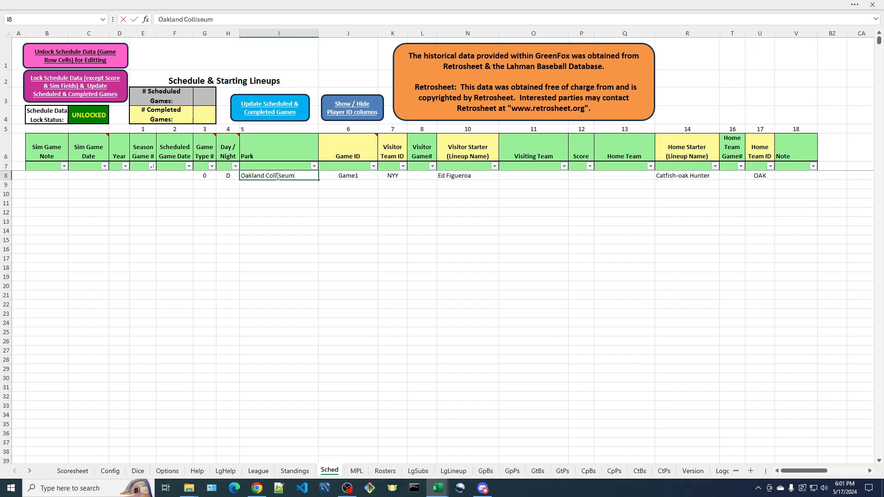
{"action": "type", "text": "lliseum"}
{"action": "key", "text": "Return"}
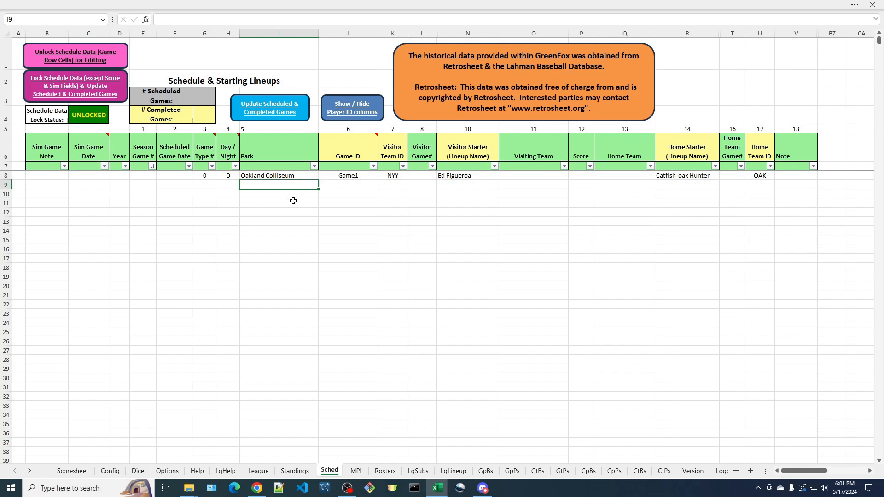
Lock the schedule data, updating the scheduled and completed games, and close both notices
{"action": "left_click", "coordinate": [76, 92]}
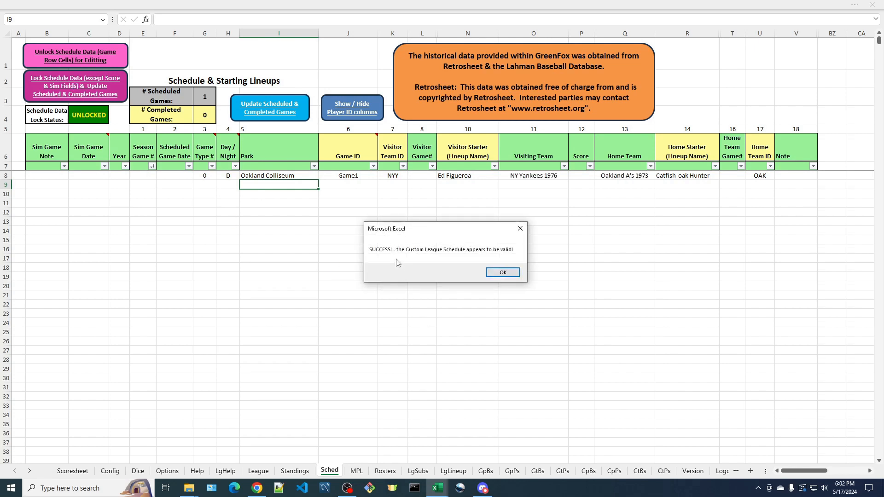
{"action": "left_click", "coordinate": [508, 273]}
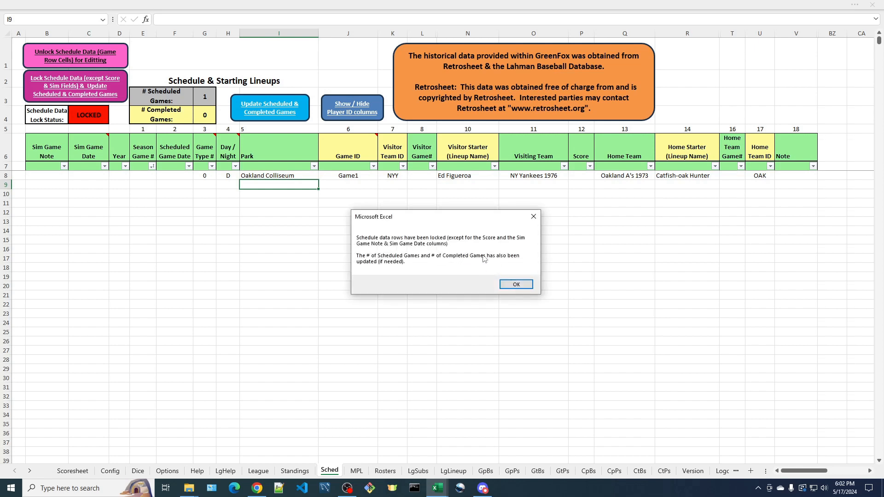
{"action": "left_click", "coordinate": [518, 285]}
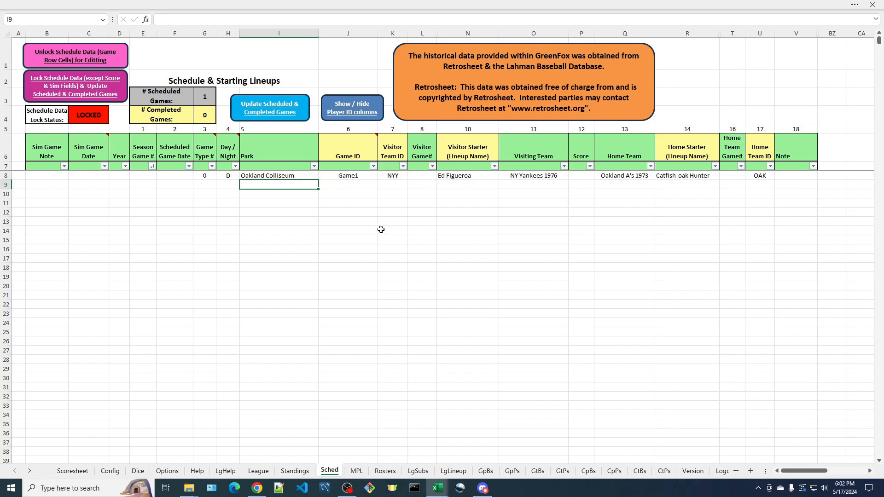
Load Game1 from the schedule into the Scoresheet and review the visitor and home starting lineups
{"action": "double_click", "coordinate": [350, 177]}
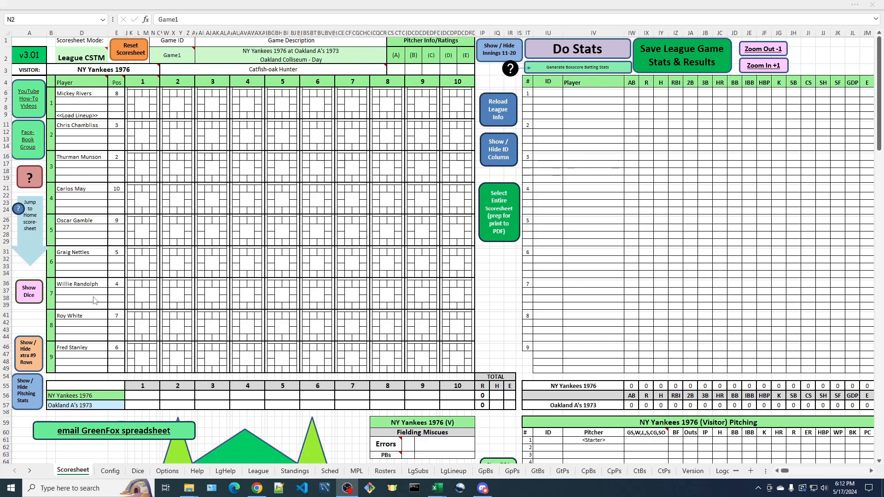
{"action": "scroll", "coordinate": [94, 291], "scroll_direction": "down", "scroll_amount": 2}
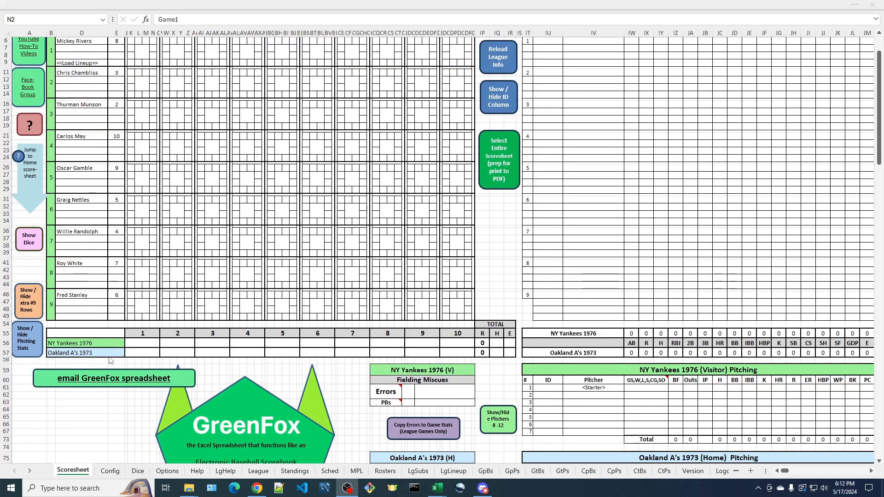
{"action": "scroll", "coordinate": [101, 357], "scroll_direction": "down", "scroll_amount": 2}
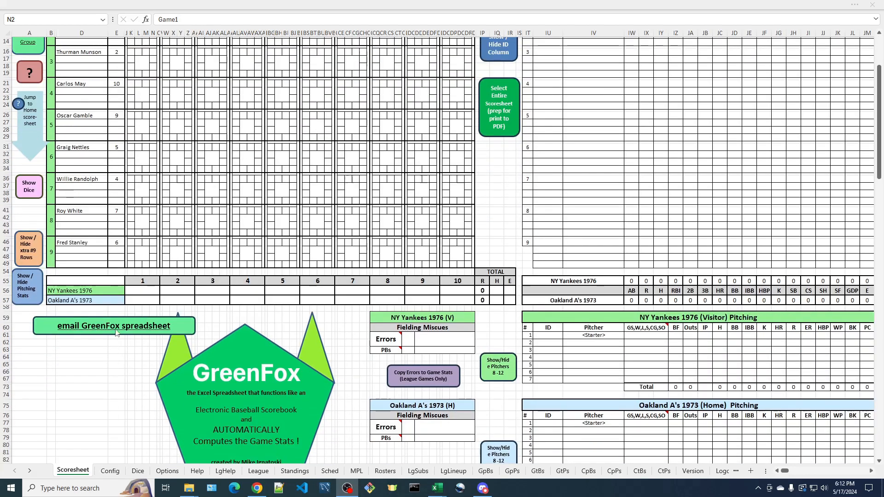
{"action": "scroll", "coordinate": [116, 332], "scroll_direction": "down", "scroll_amount": 1}
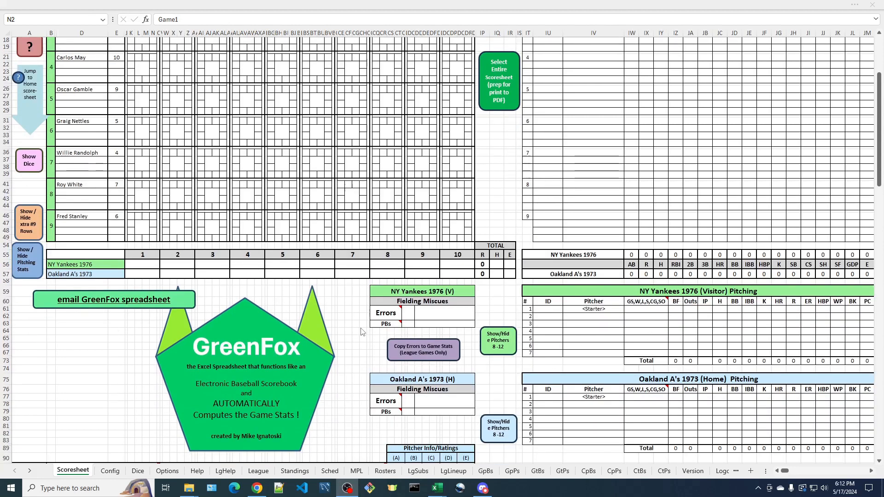
{"action": "scroll", "coordinate": [362, 332], "scroll_direction": "down", "scroll_amount": 10}
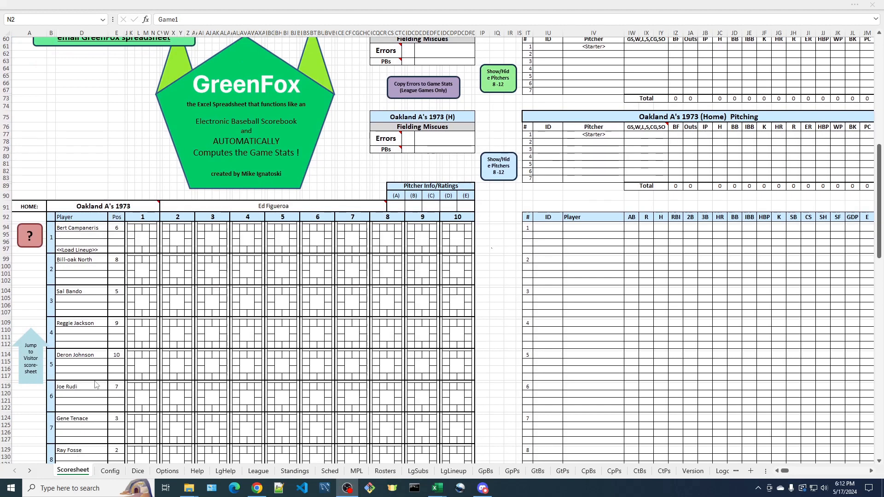
{"action": "scroll", "coordinate": [95, 385], "scroll_direction": "up", "scroll_amount": 8}
{"action": "scroll", "coordinate": [95, 385], "scroll_direction": "up", "scroll_amount": 10}
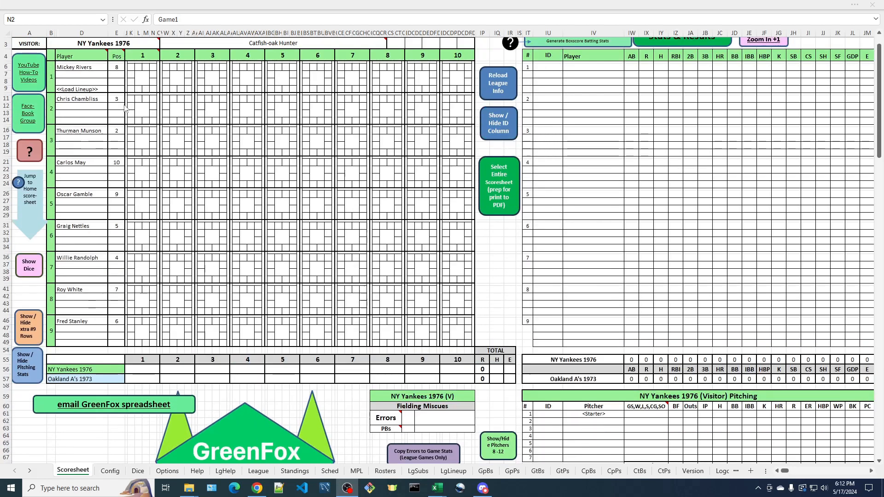
{"action": "scroll", "coordinate": [119, 170], "scroll_direction": "up", "scroll_amount": 1}
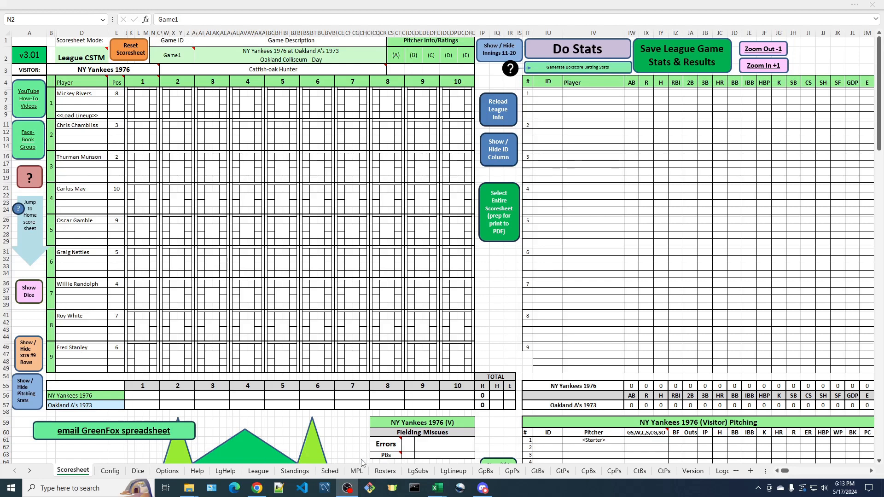
Expand the NY Yankees 1976 lineups on the LgLineup sheet to compare vsLefty and vsRighty, and check the pitcher above Oakland's Scoresheet lineup
{"action": "left_click", "coordinate": [457, 476]}
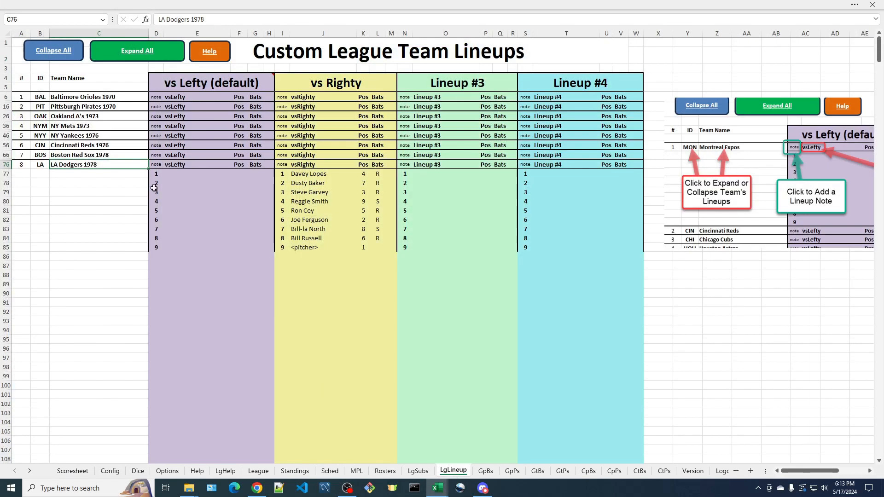
{"action": "left_click", "coordinate": [65, 137]}
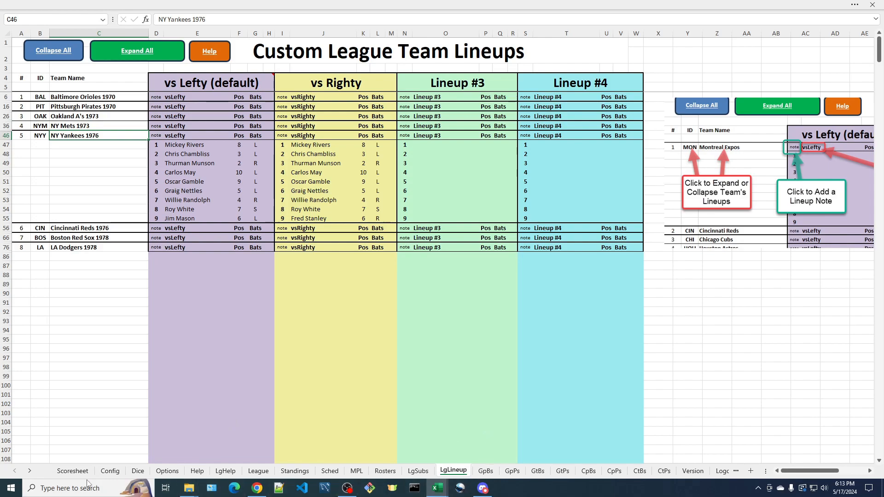
{"action": "left_click", "coordinate": [73, 470]}
{"action": "scroll", "coordinate": [81, 278], "scroll_direction": "down", "scroll_amount": 11}
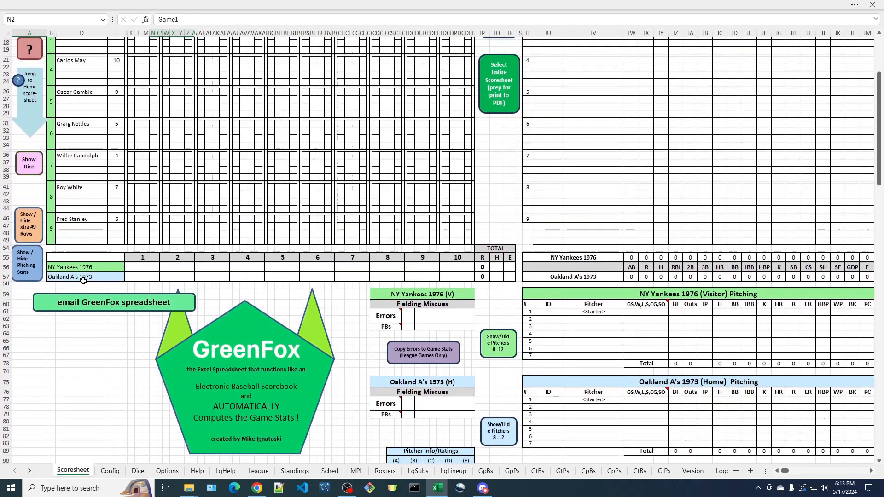
{"action": "scroll", "coordinate": [83, 281], "scroll_direction": "down", "scroll_amount": 4}
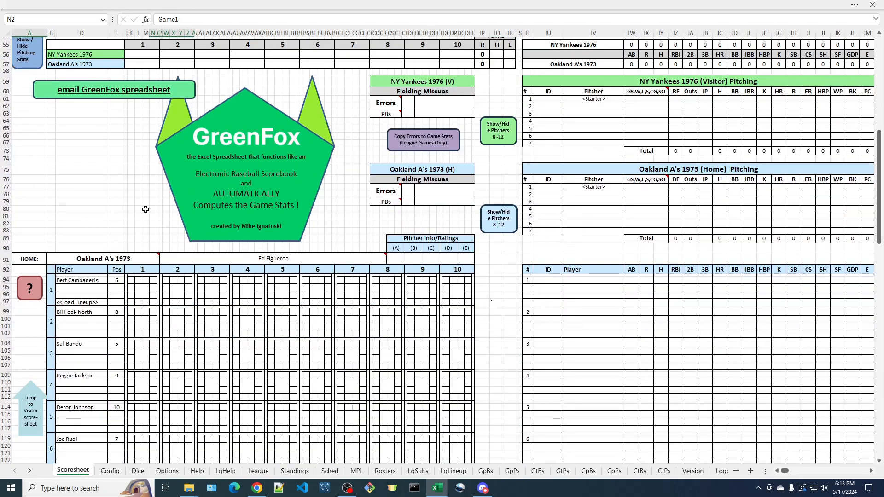
{"action": "mouse_move", "coordinate": [279, 263]}
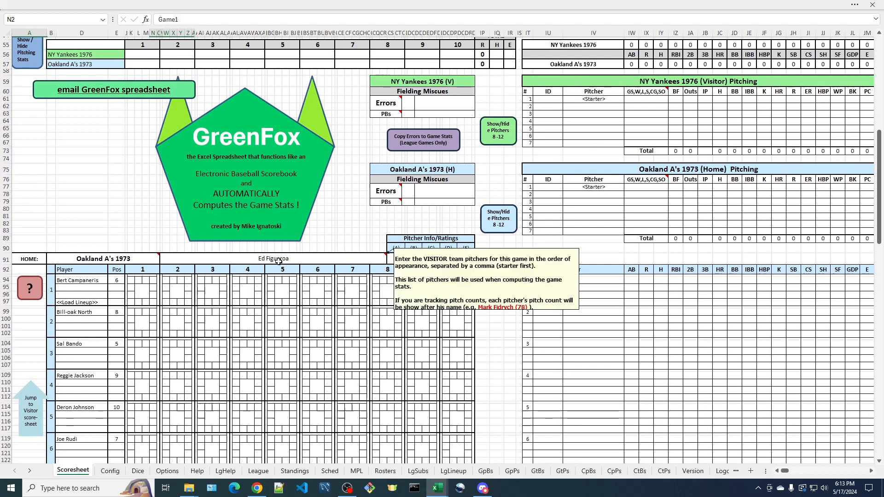
Check Ed Figueroa's throwing hand on the Rosters sheet and compare the Oakland A's 1973 LgLineup lineups with the home Scoresheet lineup
{"action": "scroll", "coordinate": [279, 261], "scroll_direction": "down", "scroll_amount": 4}
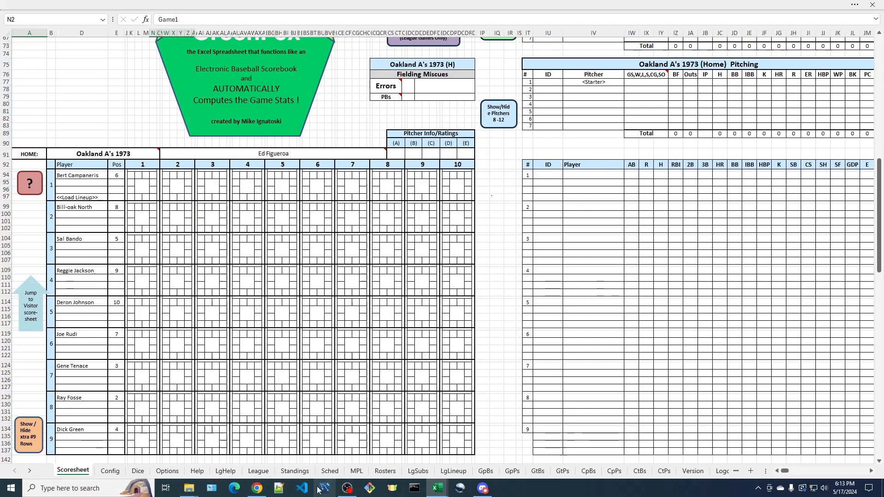
{"action": "left_click", "coordinate": [392, 475]}
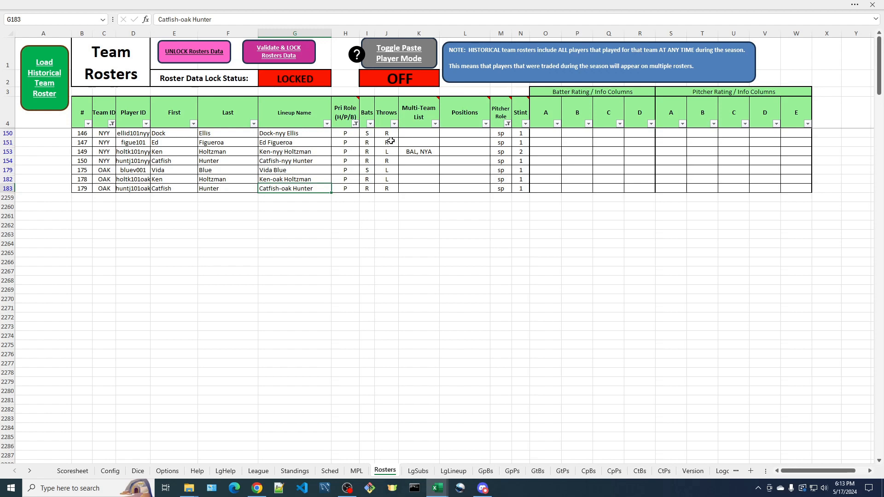
{"action": "left_click", "coordinate": [73, 472]}
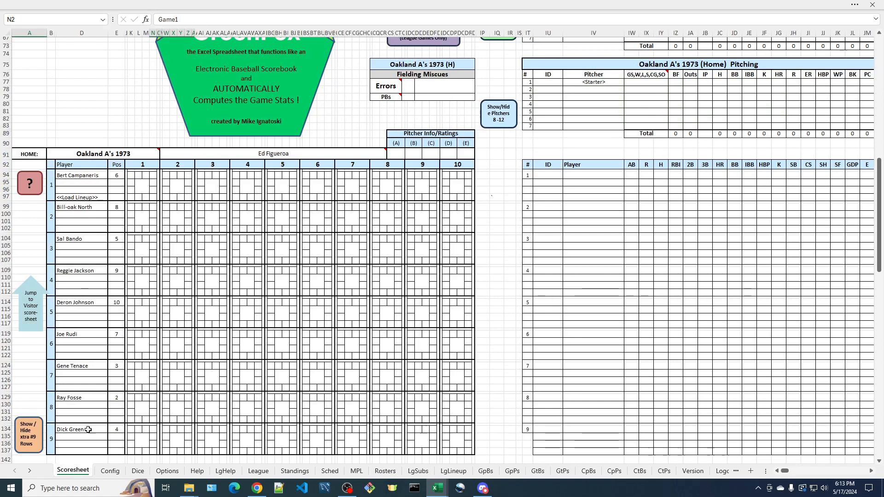
{"action": "left_click", "coordinate": [454, 472]}
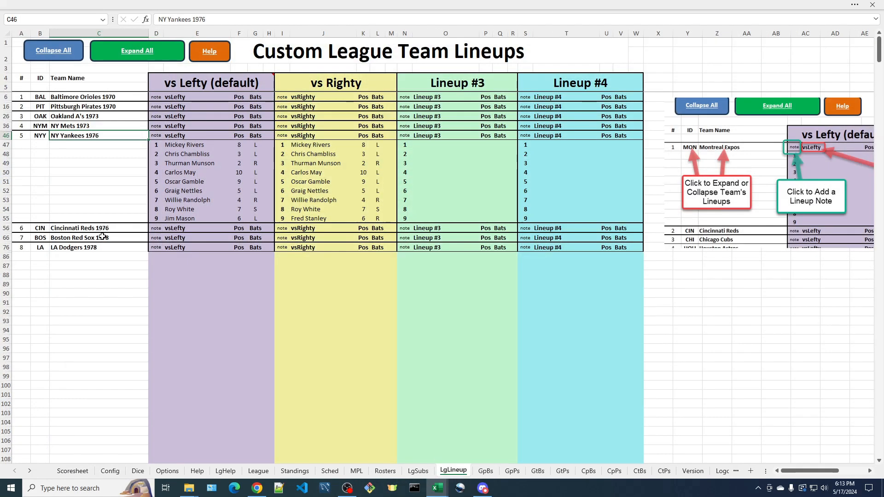
{"action": "left_click", "coordinate": [58, 118]}
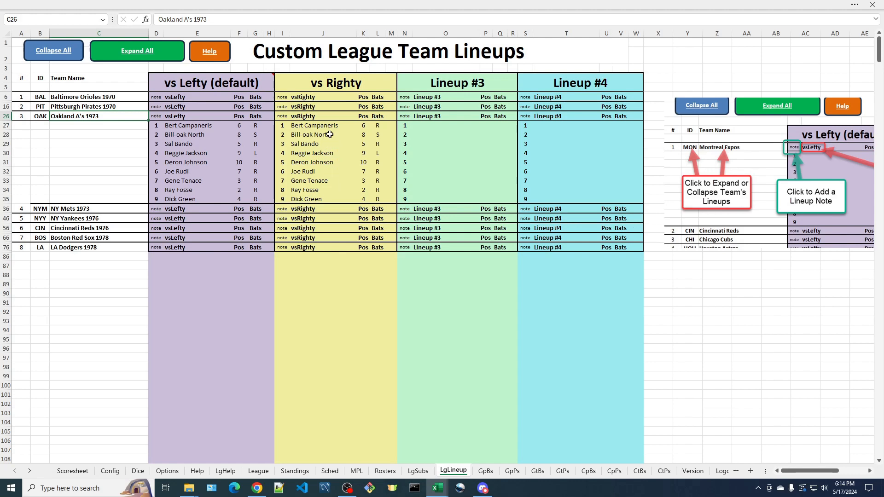
{"action": "left_click", "coordinate": [75, 472]}
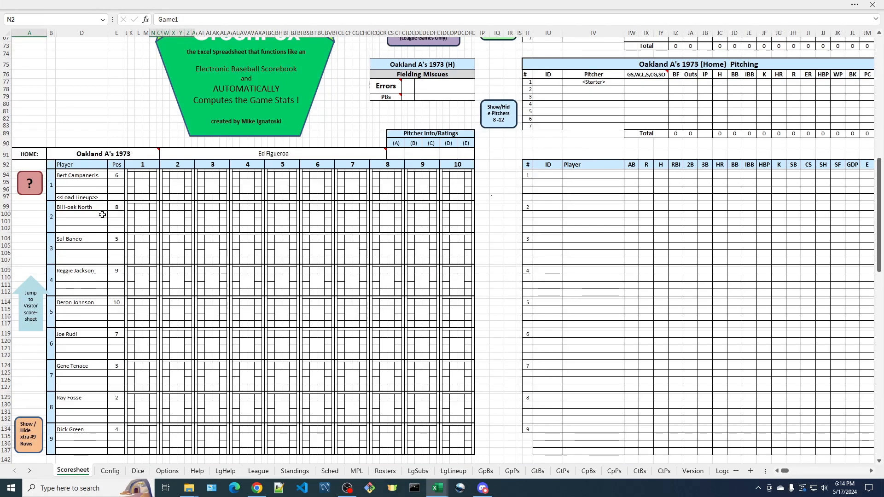
Compare the visitor Scoresheet lineup against Catfish-oak Hunter with the NY Yankees 1976 vsLefty and vsRighty lineups on LgLineup
{"action": "scroll", "coordinate": [96, 252], "scroll_direction": "up", "scroll_amount": 15}
{"action": "scroll", "coordinate": [96, 253], "scroll_direction": "up", "scroll_amount": 5}
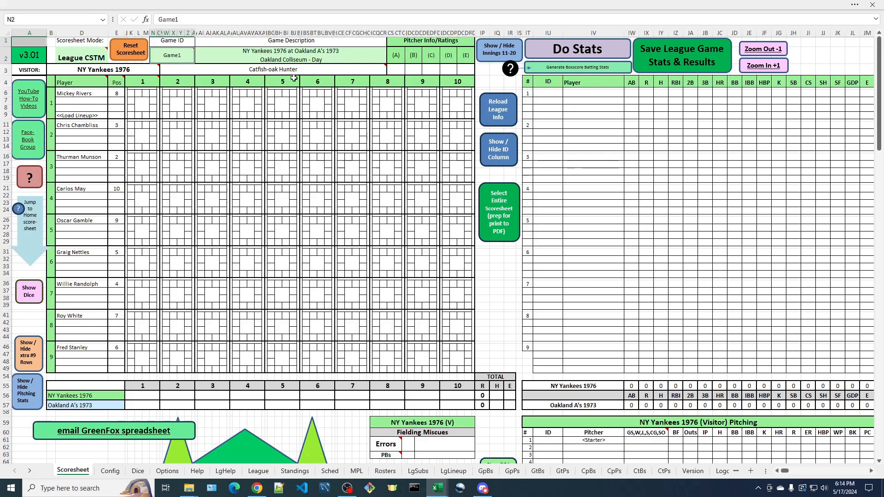
{"action": "left_click", "coordinate": [461, 472]}
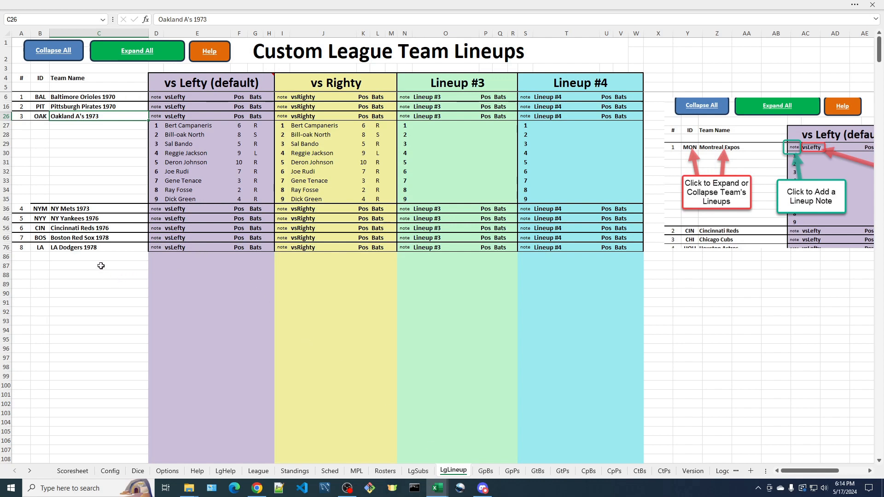
{"action": "left_click", "coordinate": [74, 219]}
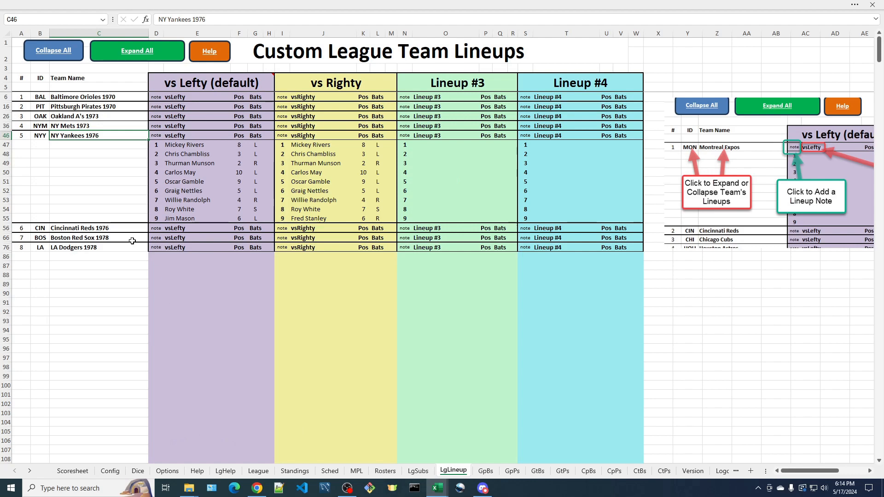
{"action": "left_click", "coordinate": [73, 471]}
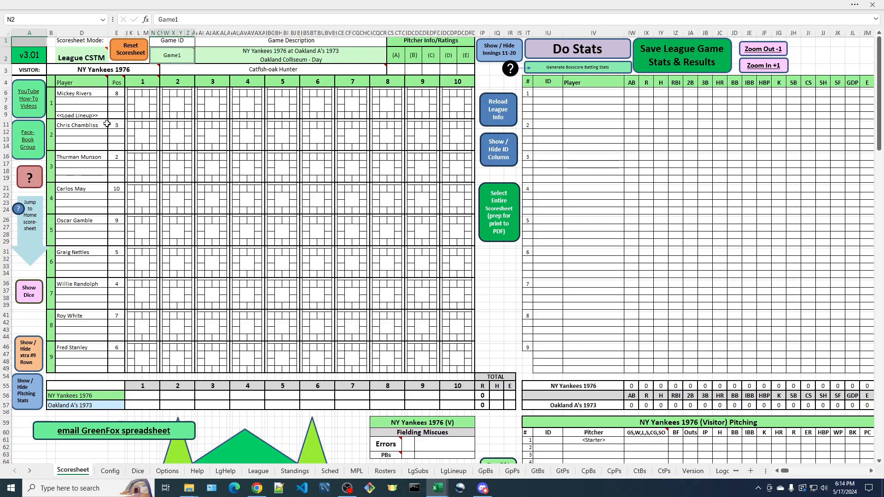
Load the vs Lefty lineup for the NY Yankees 1976 into the visitor Scoresheet
{"action": "left_click", "coordinate": [84, 117]}
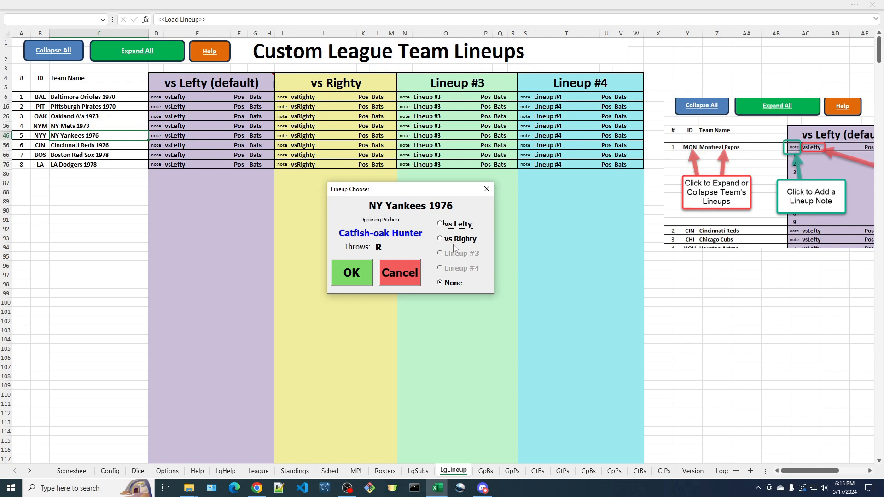
{"action": "left_click", "coordinate": [440, 225]}
{"action": "left_click", "coordinate": [360, 276]}
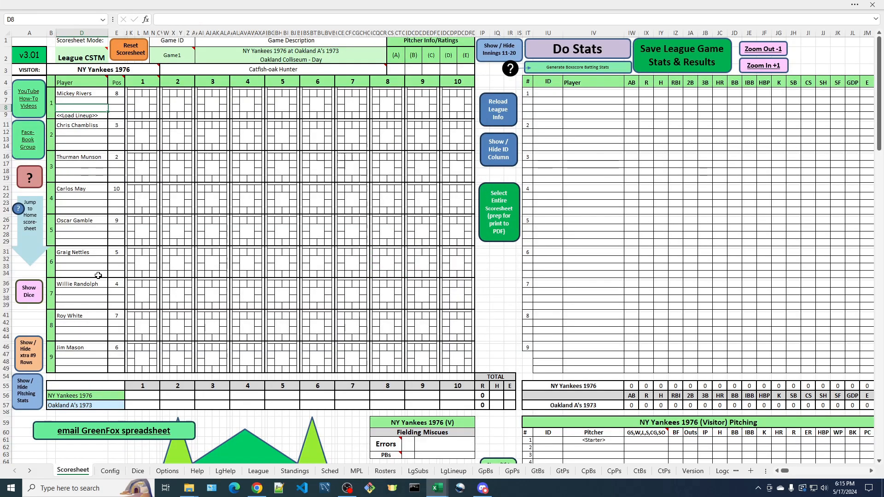
Replace Carlos May with bench player Lou Piniella in the fourth spot of the Yankees' starting lineup
{"action": "mouse_move", "coordinate": [95, 68]}
{"action": "left_click", "coordinate": [77, 189]}
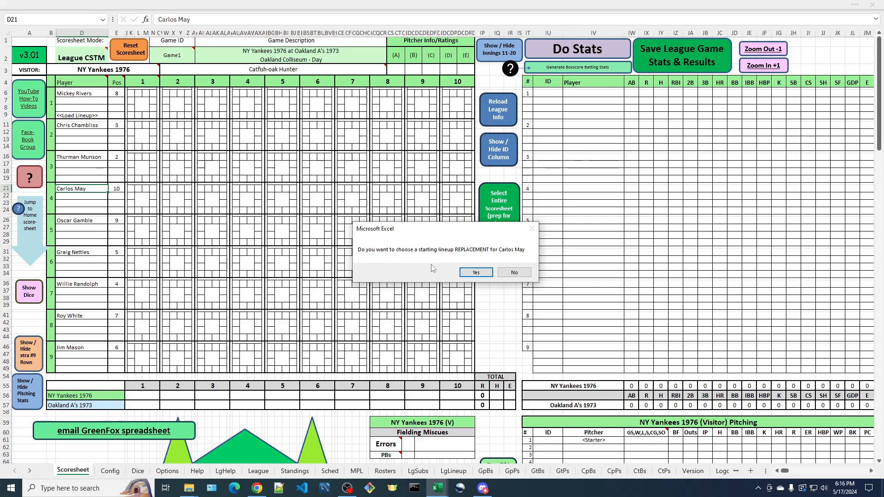
{"action": "left_click", "coordinate": [478, 273]}
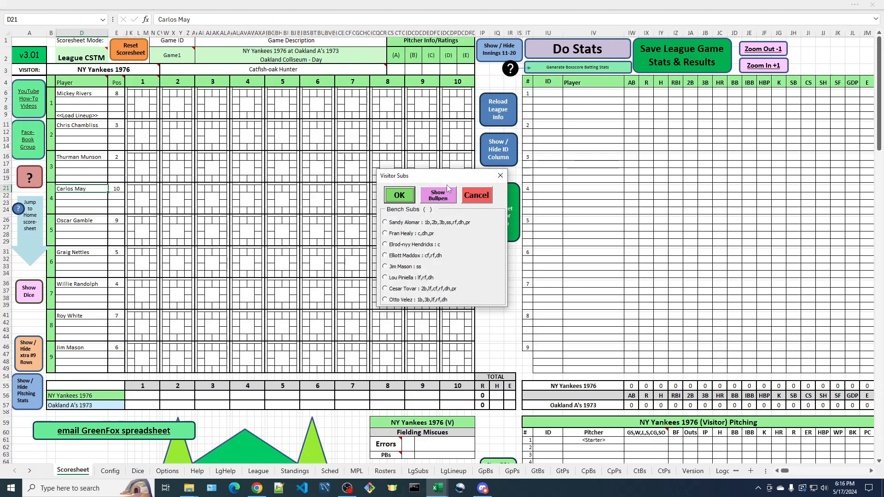
{"action": "left_click_drag", "start_coordinate": [448, 181], "coordinate": [434, 99]}
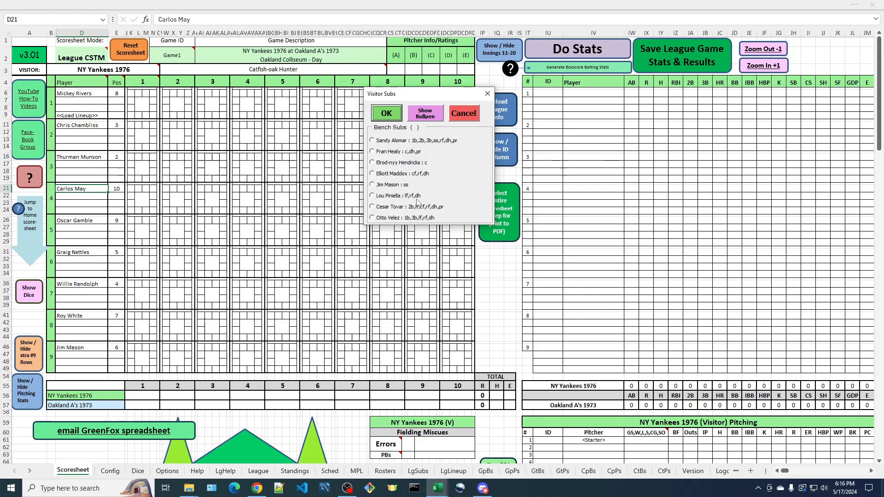
{"action": "left_click", "coordinate": [372, 196]}
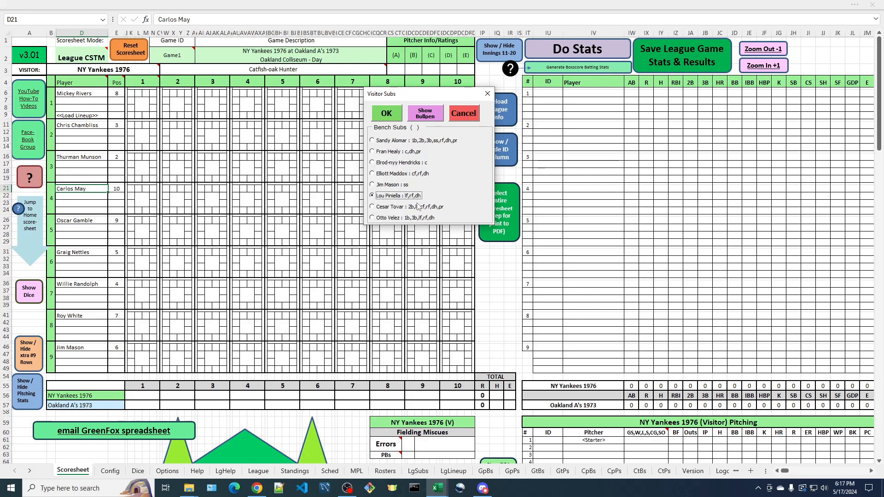
{"action": "left_click", "coordinate": [388, 115]}
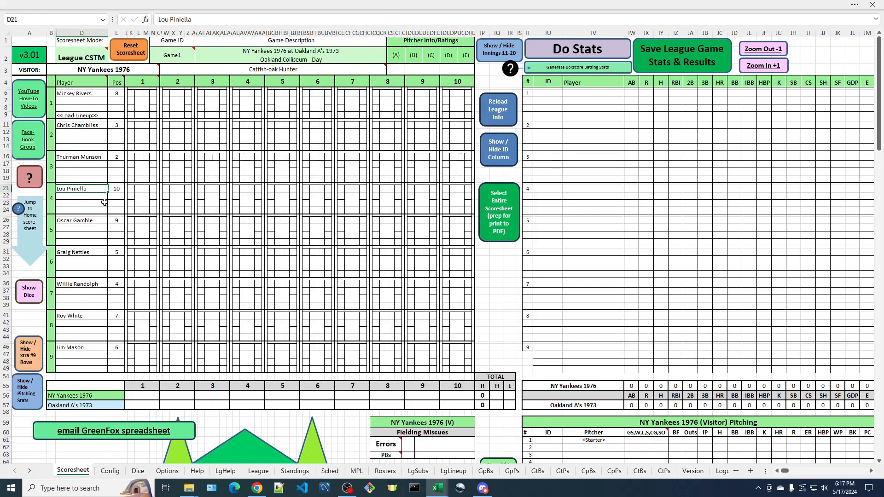
Review the visitor and home bench and bullpen lists on the LgSubs sheet, and return to the Scoresheet
{"action": "left_click", "coordinate": [419, 475]}
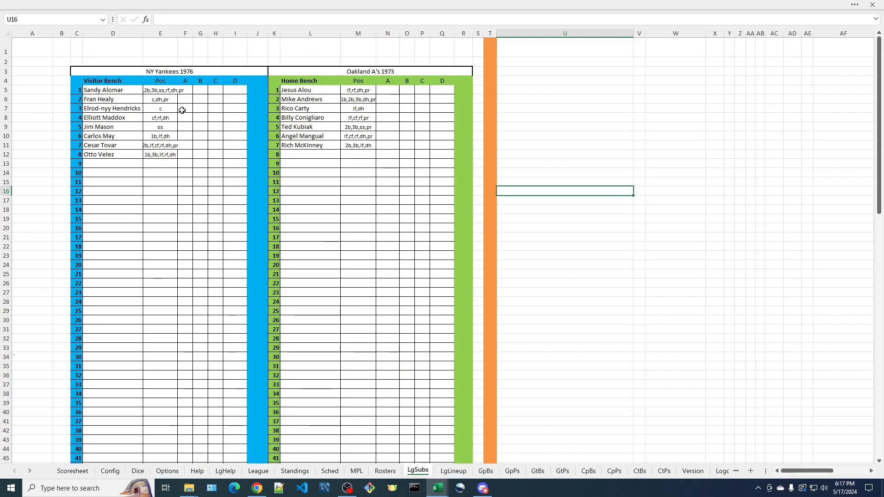
{"action": "scroll", "coordinate": [325, 242], "scroll_direction": "down", "scroll_amount": 14}
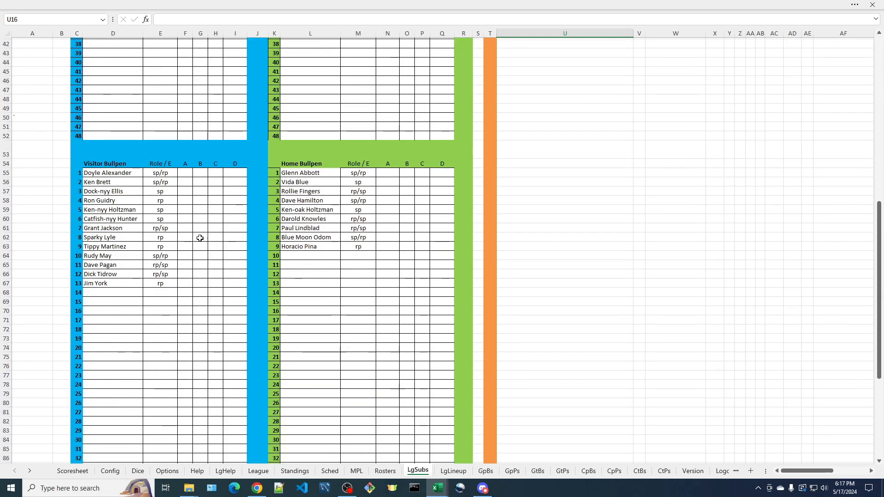
{"action": "scroll", "coordinate": [250, 329], "scroll_direction": "up", "scroll_amount": 14}
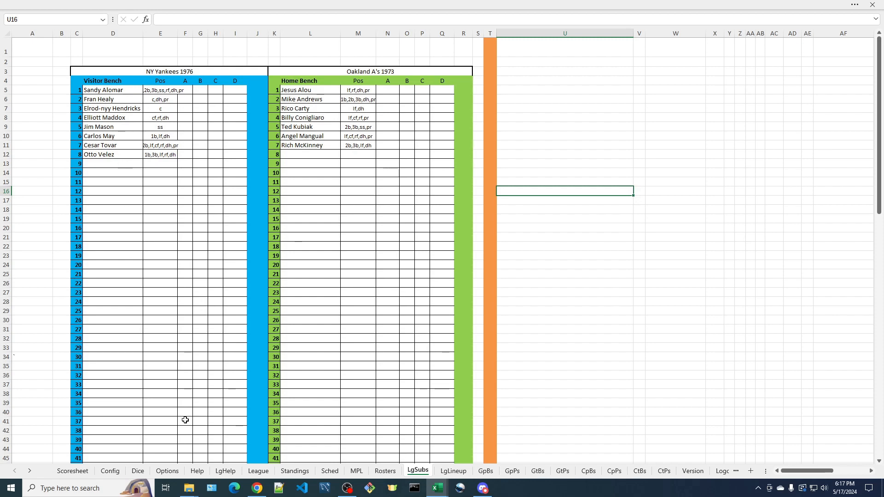
{"action": "left_click", "coordinate": [76, 473]}
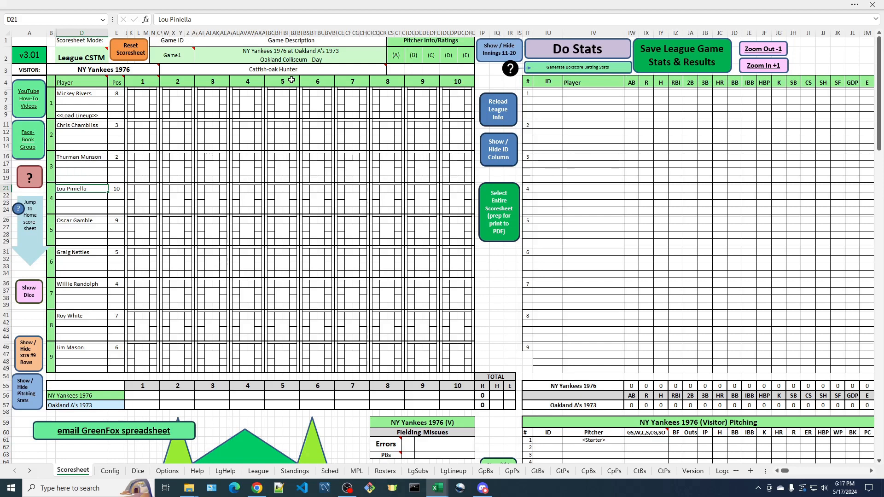
Check the opposing pitcher above the Yankees' Scoresheet lineup against Game1's starters on the Sched sheet, and return to the Scoresheet
{"action": "mouse_move", "coordinate": [303, 69]}
{"action": "mouse_move", "coordinate": [275, 71]}
{"action": "left_click", "coordinate": [330, 472]}
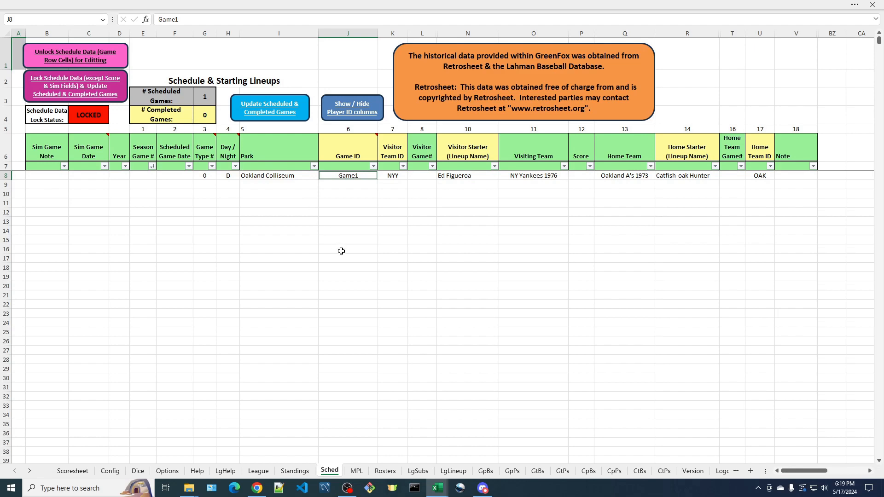
{"action": "left_click", "coordinate": [73, 471]}
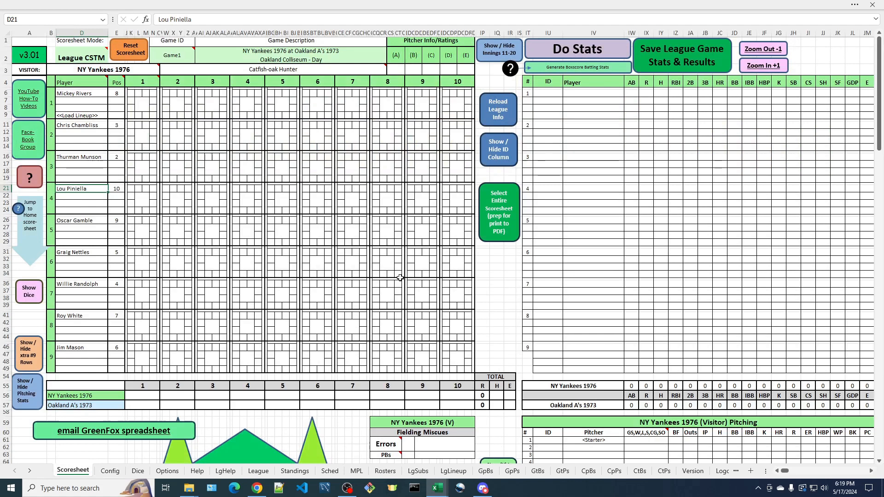